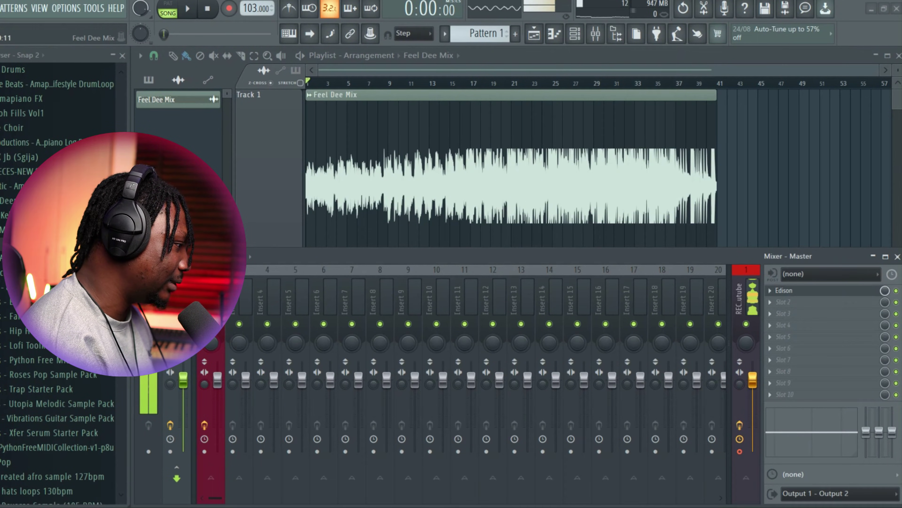
Select bars 17 to 21 of the Feel Dee Mix arrangement as the playback loop and audition that section.
key("F9")
left_click(471, 83)
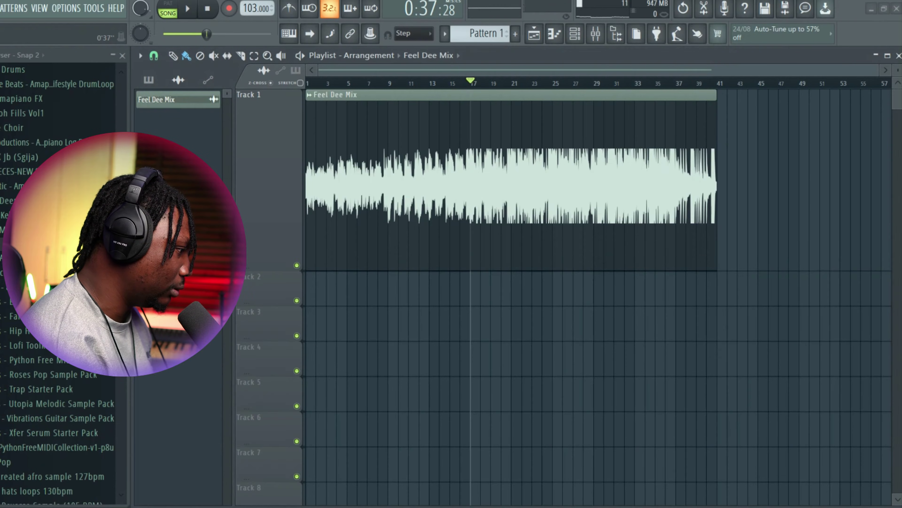
left_click_drag(471, 82, 511, 83)
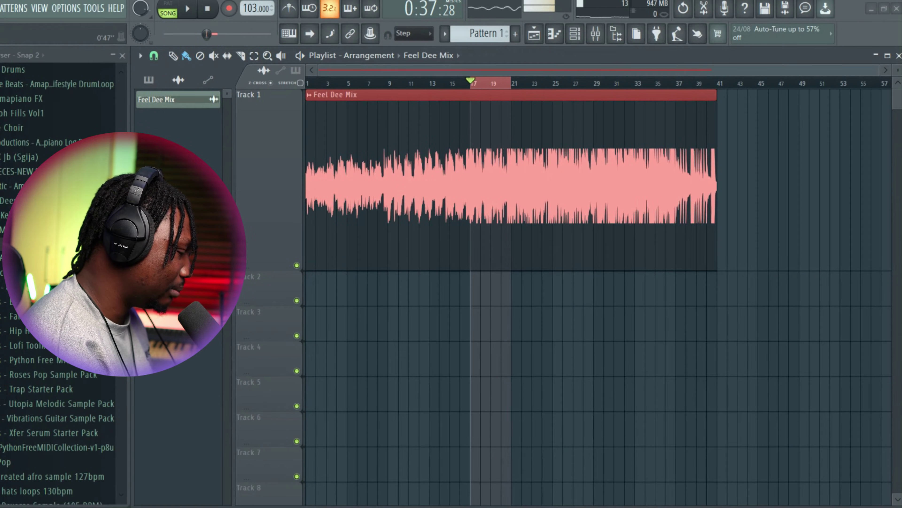
key("space")
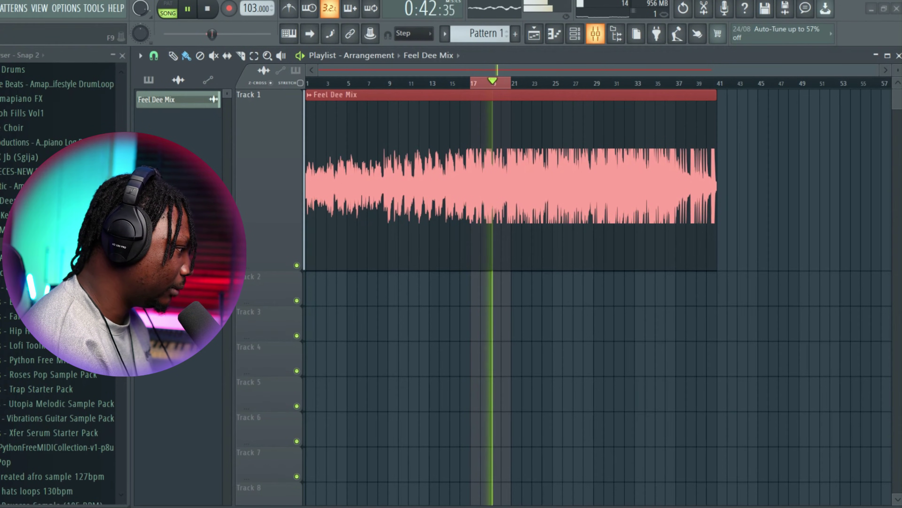
left_click(596, 33)
key("space")
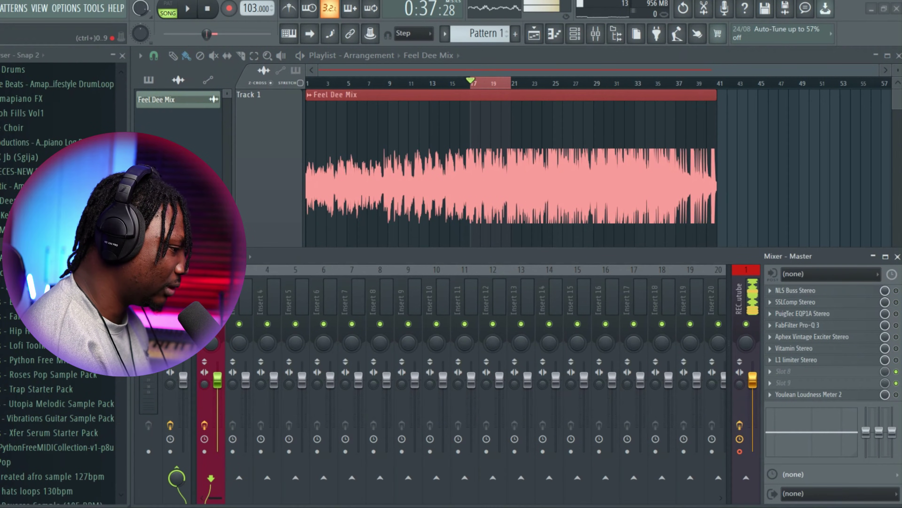
Enable and open NLS Buss Stereo on the Master track and play the selected loop through it.
left_click(796, 291)
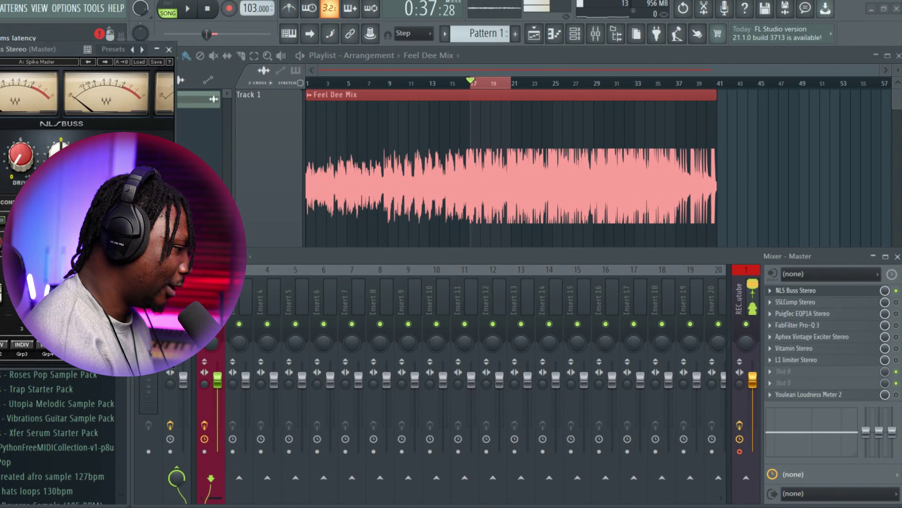
left_click_drag(53, 49, 412, 106)
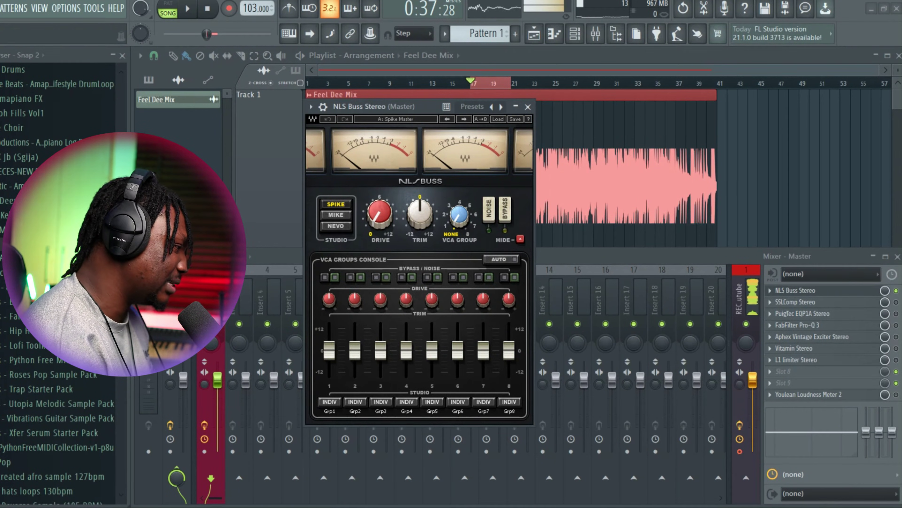
mouse_move(379, 214)
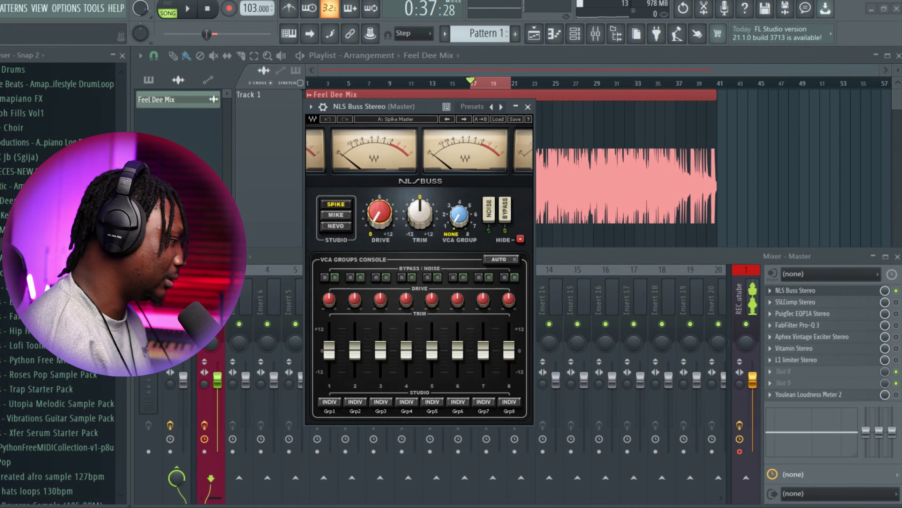
key("space")
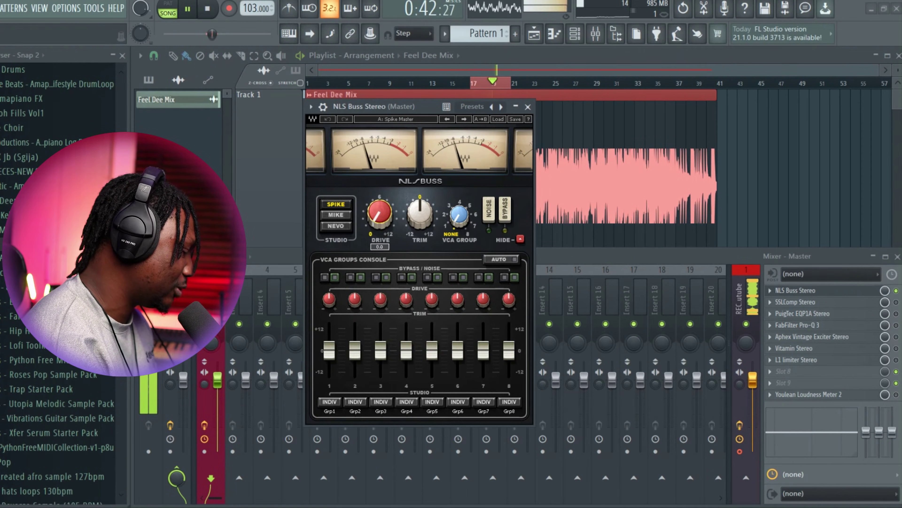
Try the NLS Buss Drive at 12.0 during playback and return it to 0.
left_click_drag(379, 213, 380, 174)
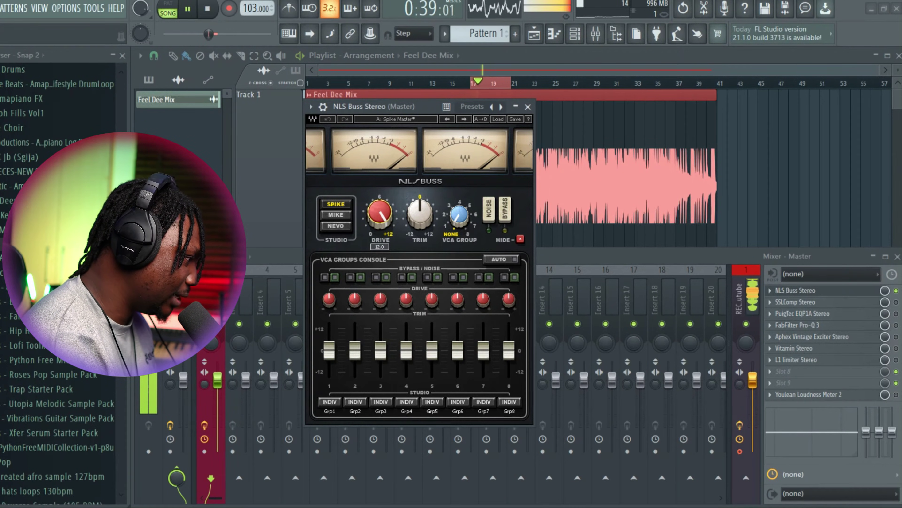
left_click_drag(379, 212, 379, 249)
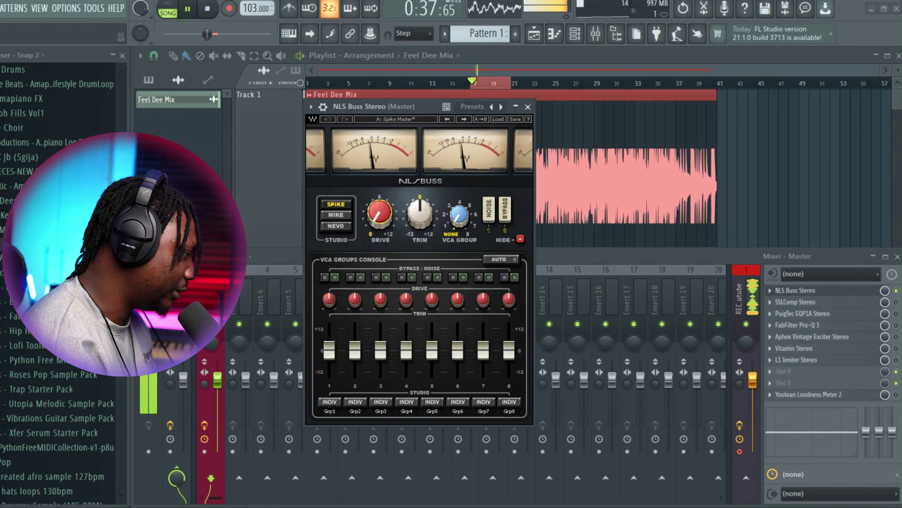
key("space")
Compare the NLS Buss studio models, choose NEVO, audition the loop with it, and close the plugin.
left_click(335, 226)
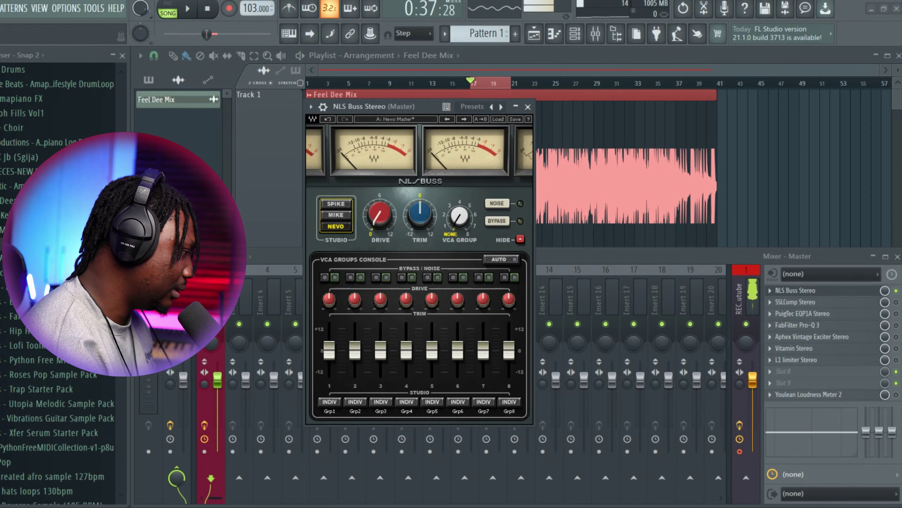
left_click(336, 215)
left_click(335, 204)
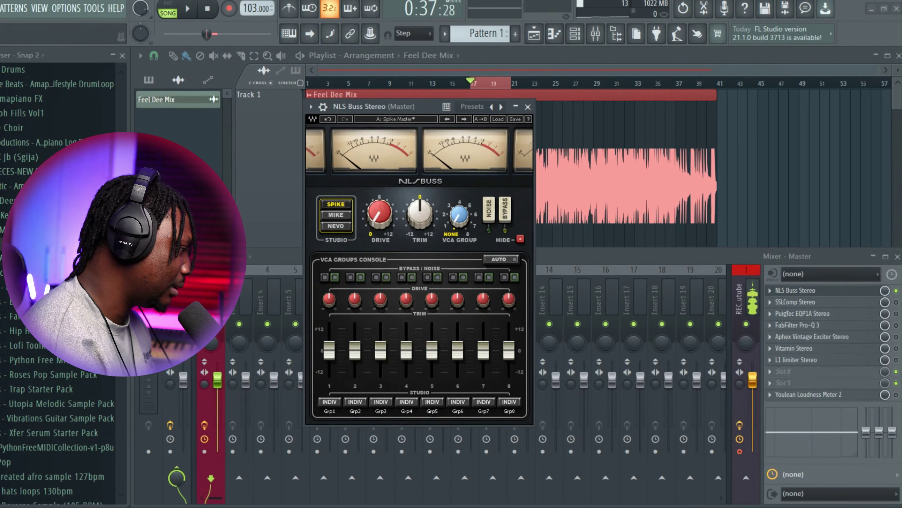
left_click(336, 226)
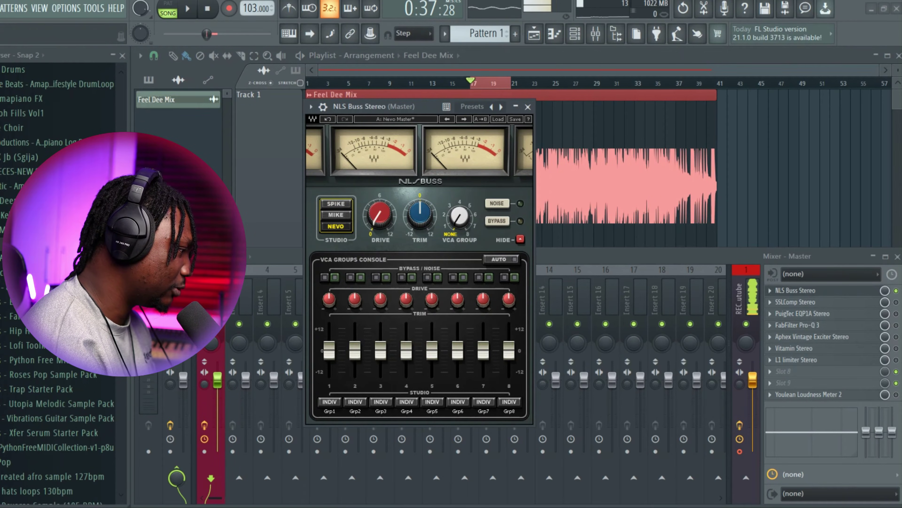
key("space")
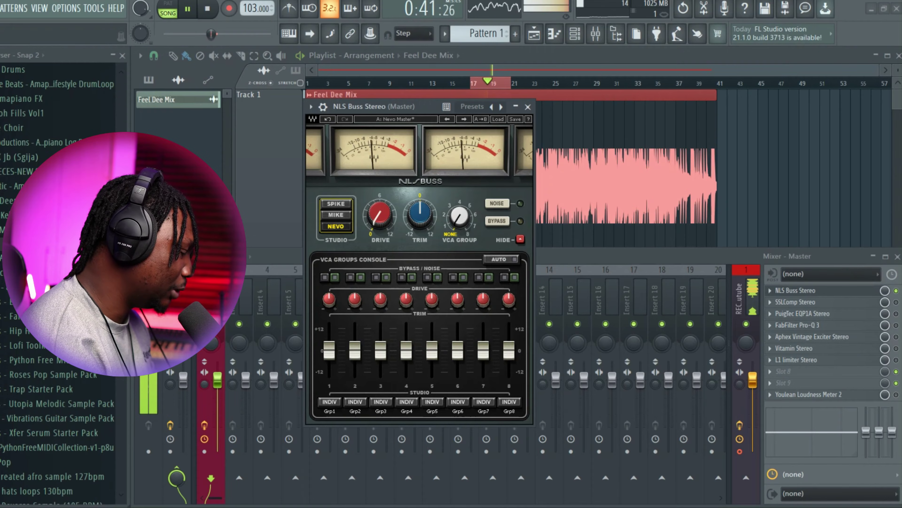
left_click(528, 106)
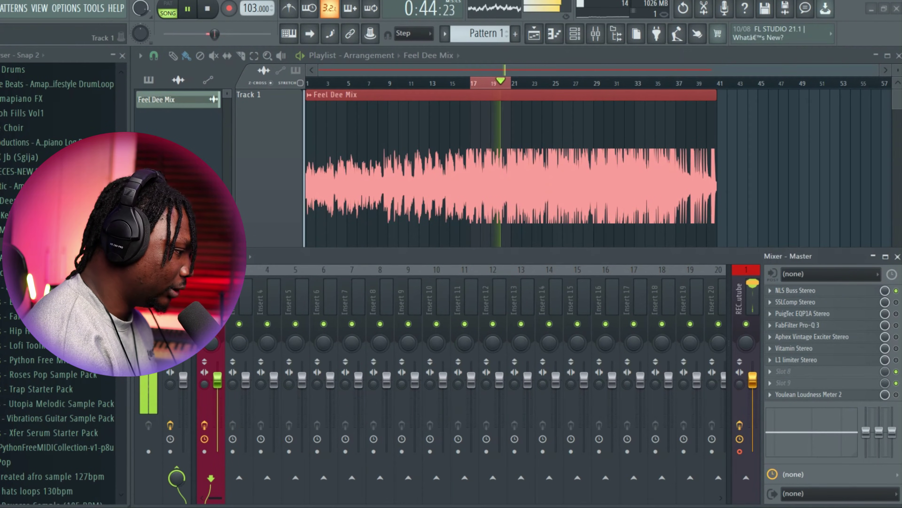
key("space")
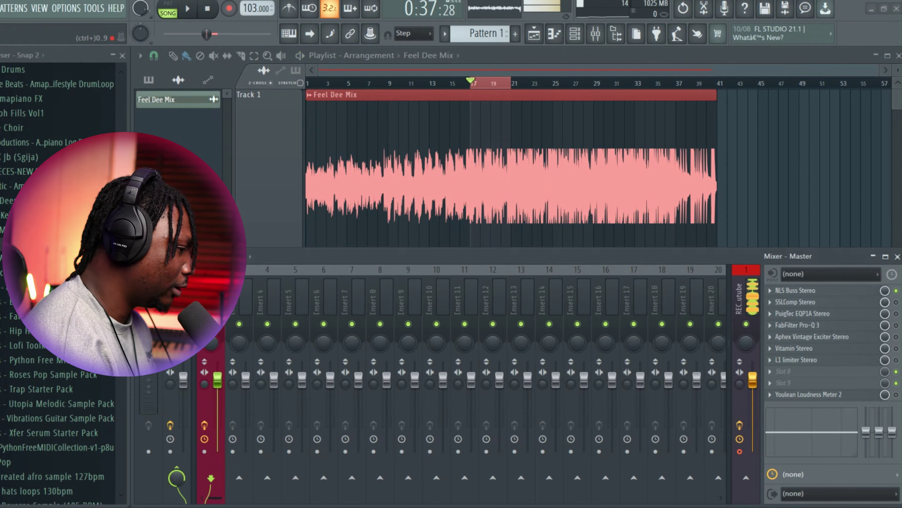
Enable and open SSLComp Stereo on the Master track and adjust its Attack.
left_click(795, 302)
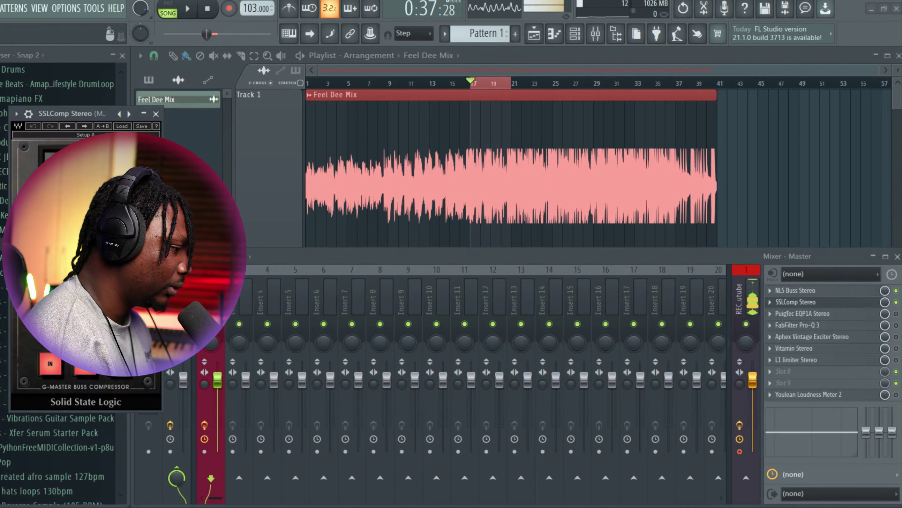
left_click_drag(79, 113, 459, 143)
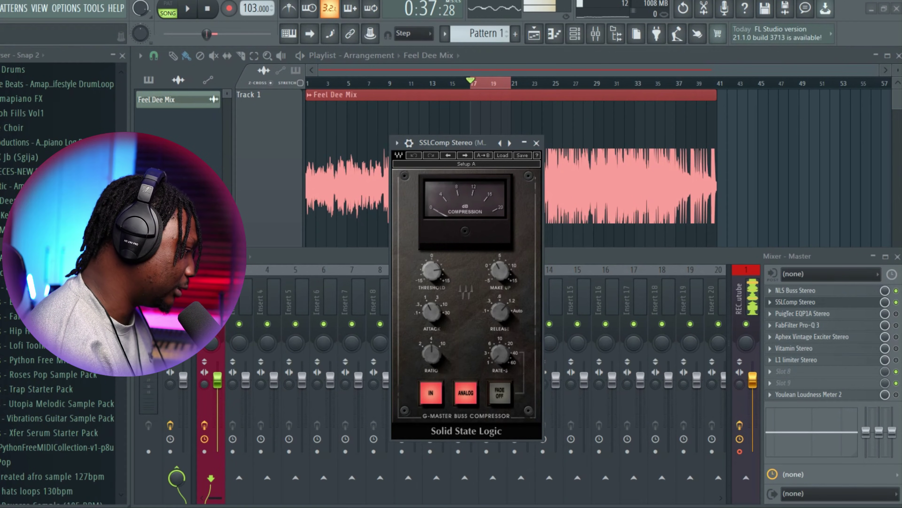
mouse_move(432, 312)
left_click_drag(431, 312, 431, 303)
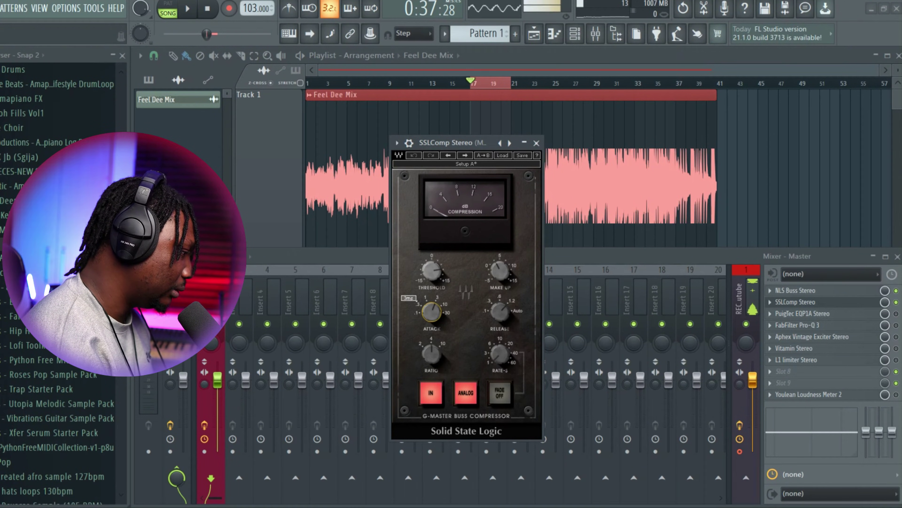
Set the SSLComp make-up gain to 0.0, audition the compressed loop, and close the compressor.
mouse_move(500, 311)
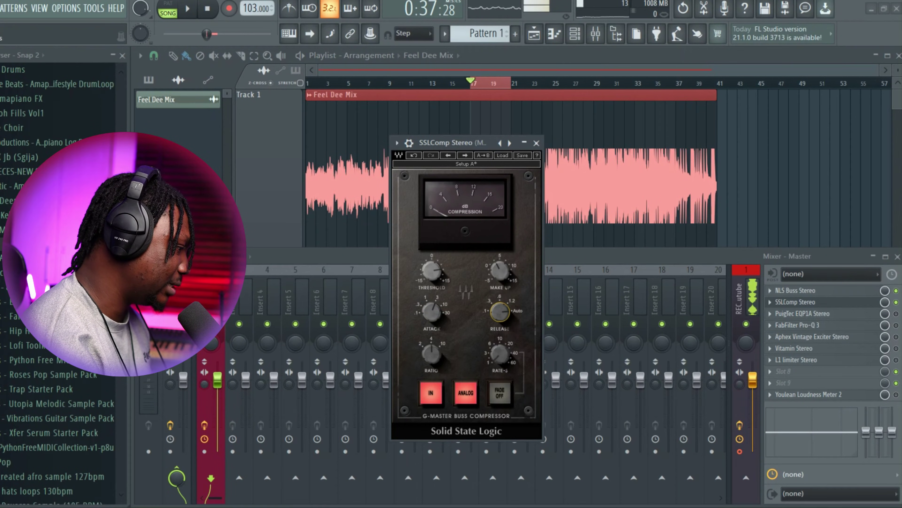
mouse_move(500, 270)
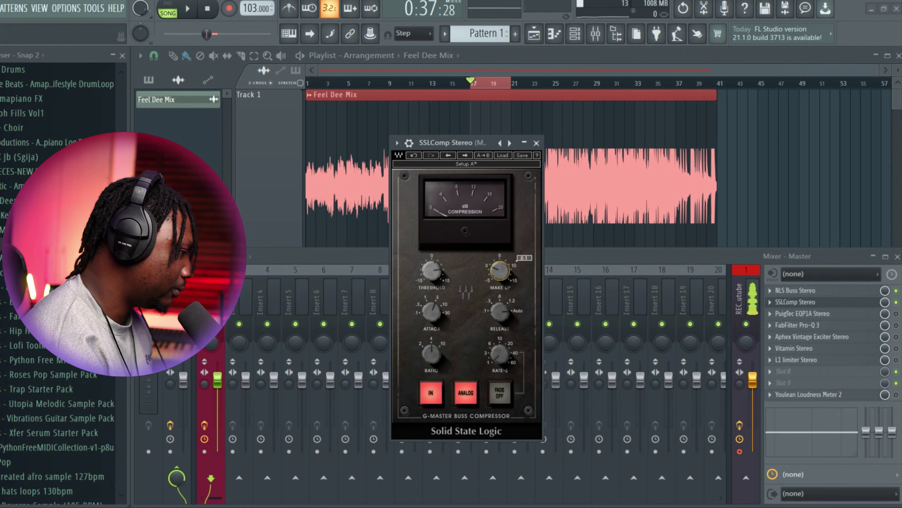
left_click_drag(500, 270, 500, 271)
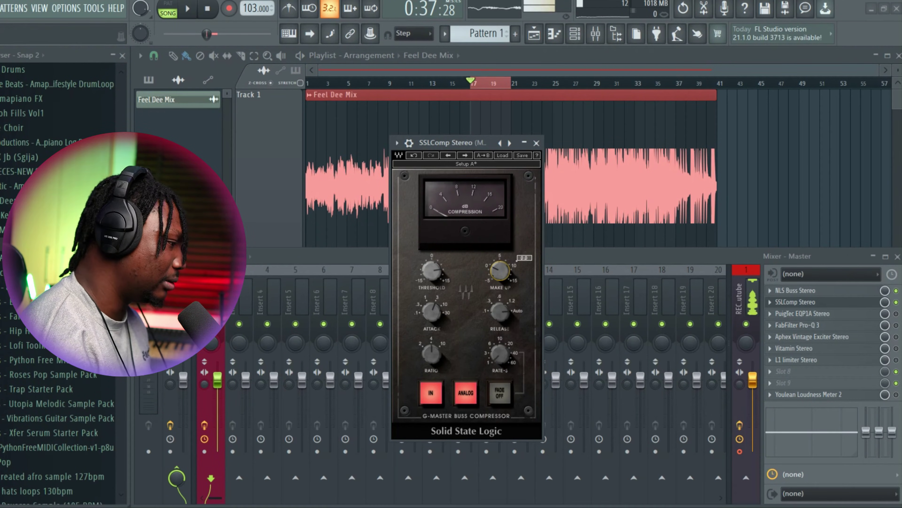
mouse_move(432, 271)
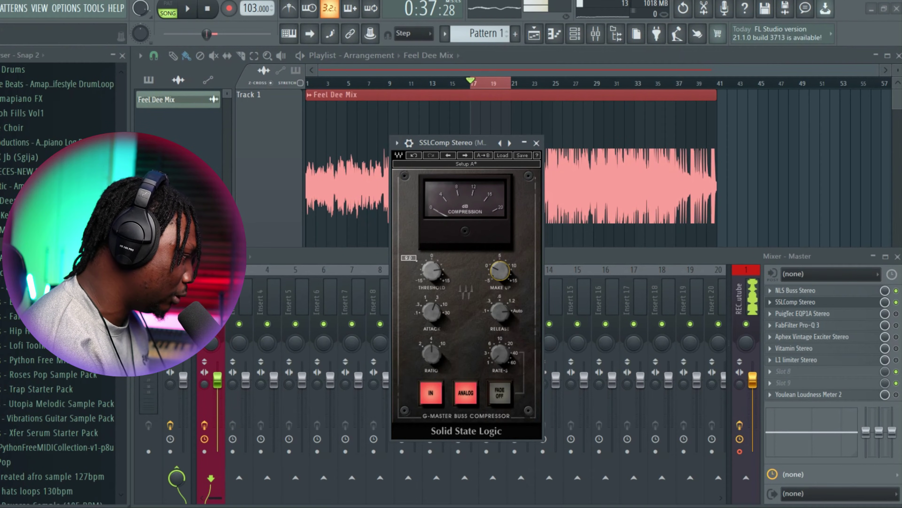
key("space")
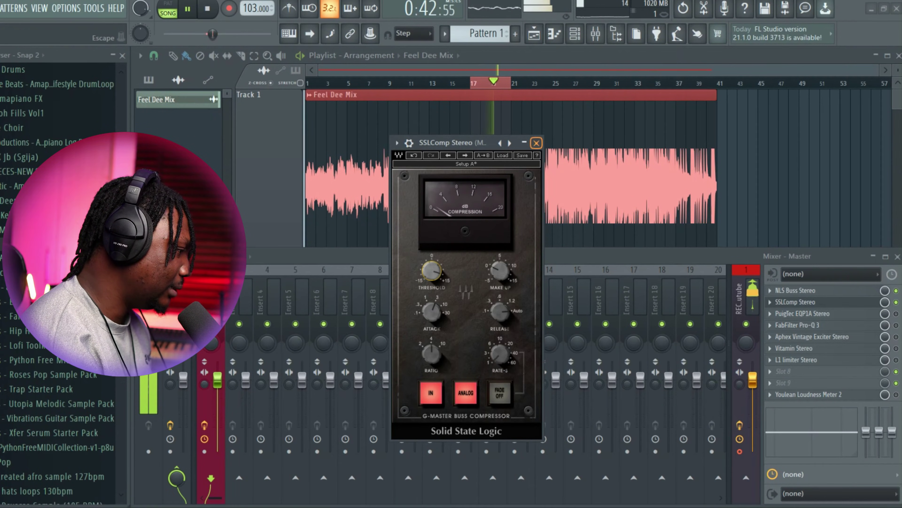
left_click(536, 143)
key("space")
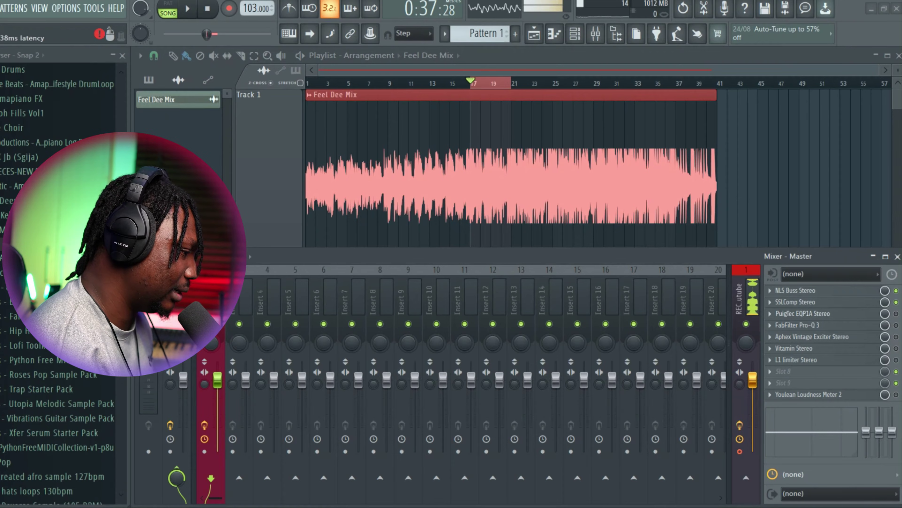
Enable and open PuigTec EQP1A Stereo on the Master track and set its High Frequency to 12 kHz.
left_click(896, 313)
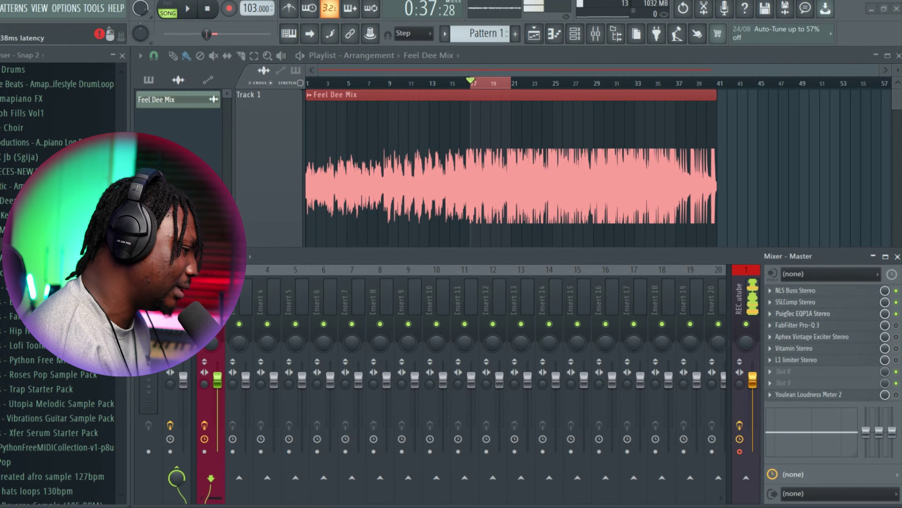
left_click(803, 313)
left_click_drag(249, 130, 457, 246)
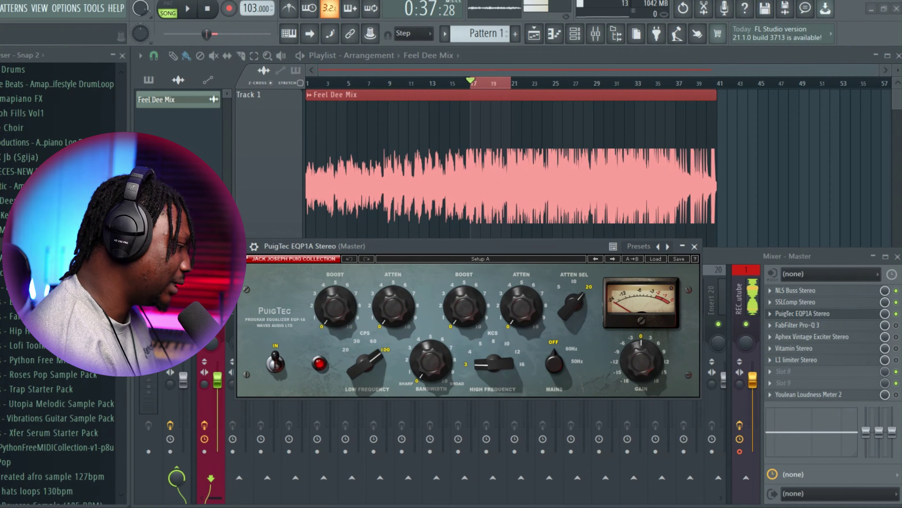
mouse_move(464, 307)
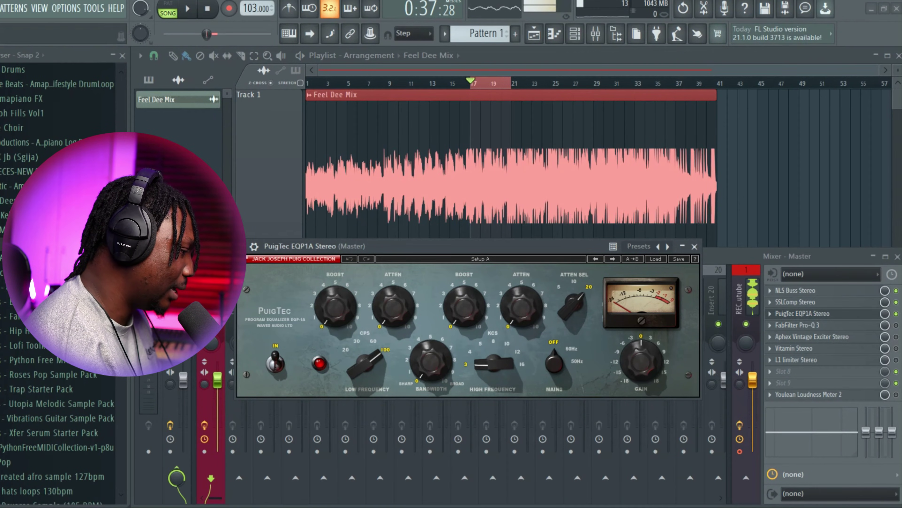
left_click(518, 351)
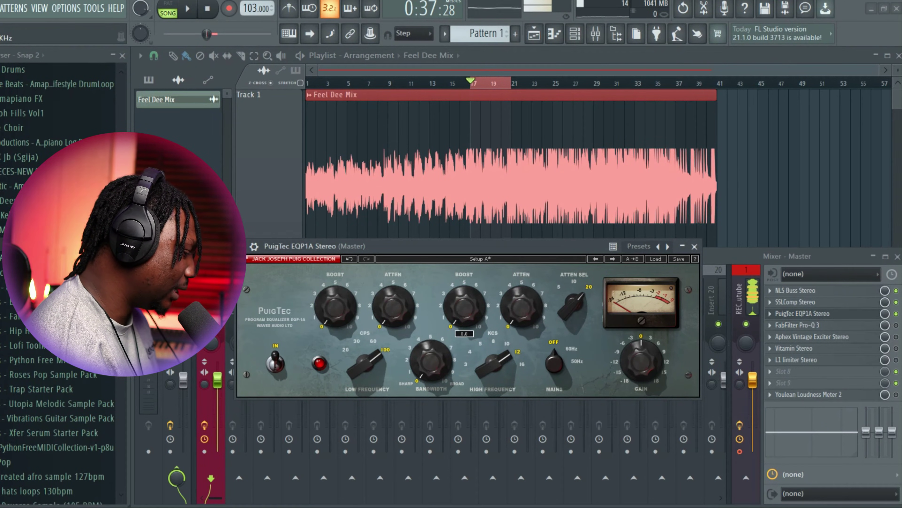
Audition strong high-frequency Boost on the PuigTec EQP1A during playback, settle on about 2, and close the equalizer.
key("space")
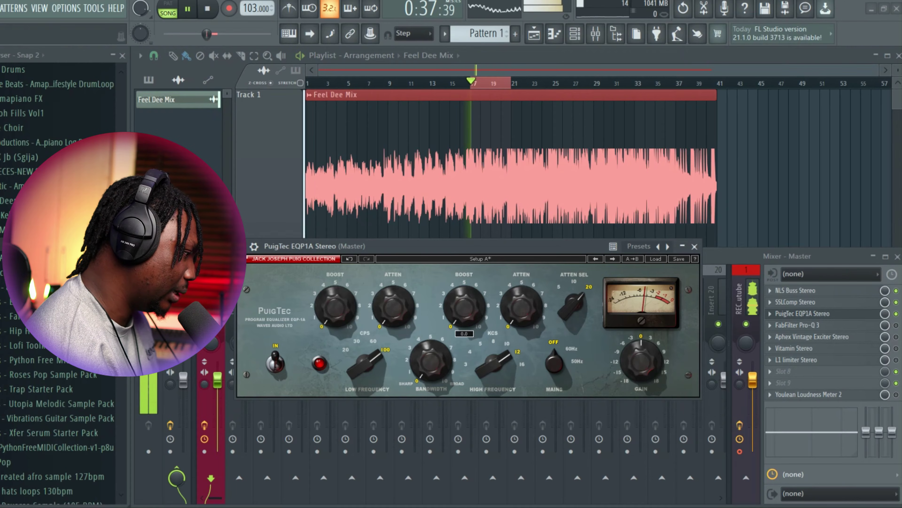
left_click_drag(463, 306, 464, 290)
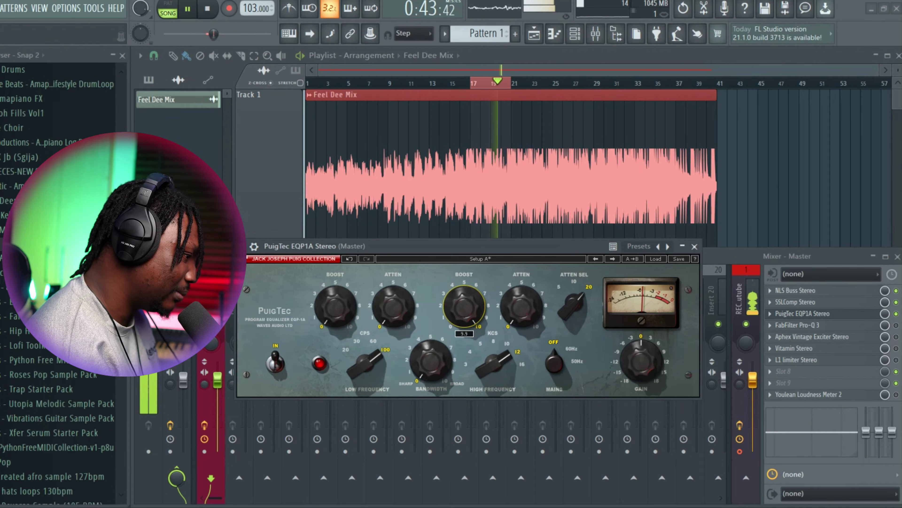
left_click_drag(464, 305, 463, 330)
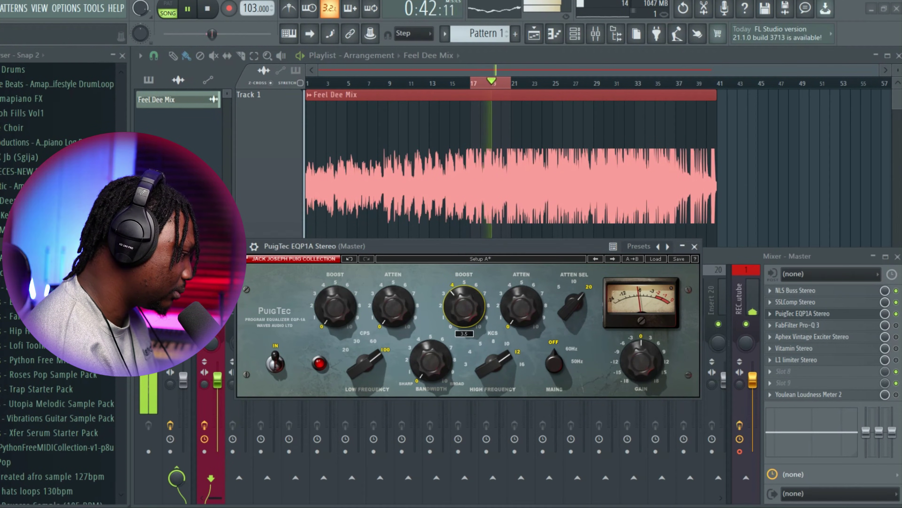
left_click_drag(463, 306, 464, 333)
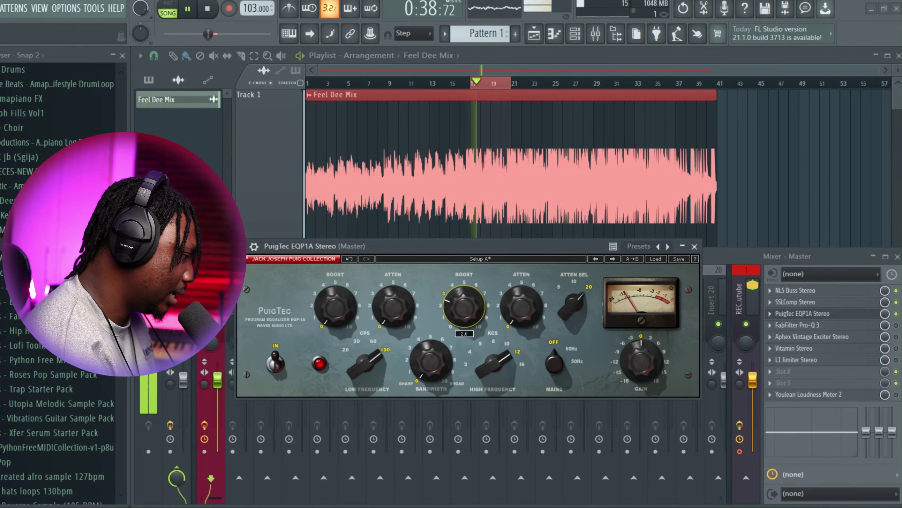
left_click_drag(463, 332, 464, 333)
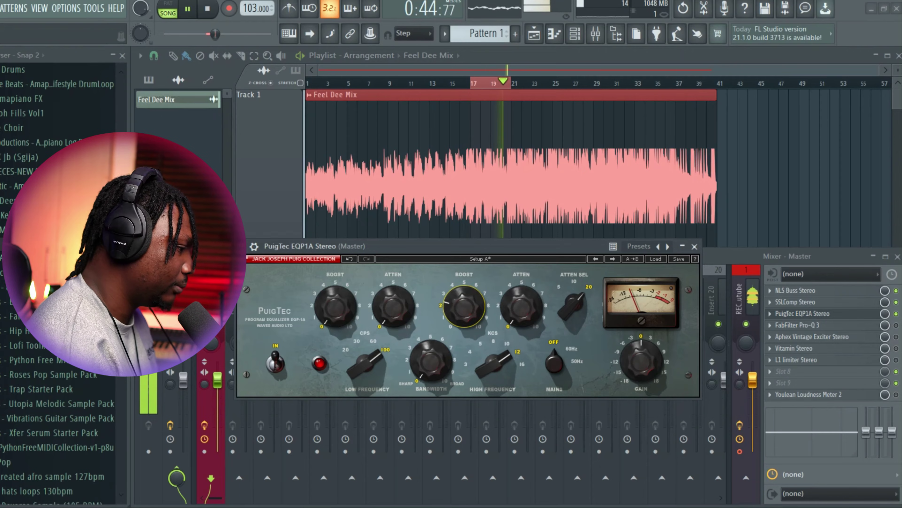
key("space")
left_click(695, 246)
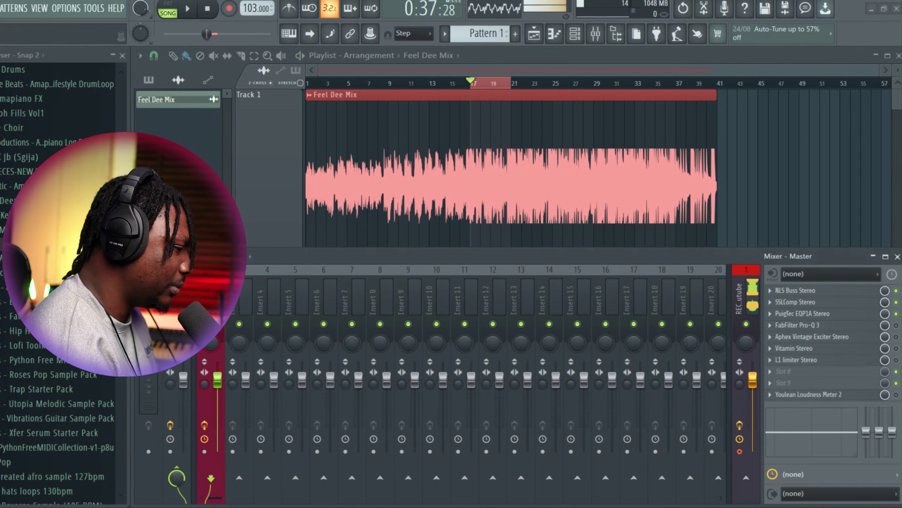
Open FabFilter Pro-Q 3 on the Master track and add a bell band at about 9365 Hz with -0.24 dB gain during playback.
left_click(793, 324)
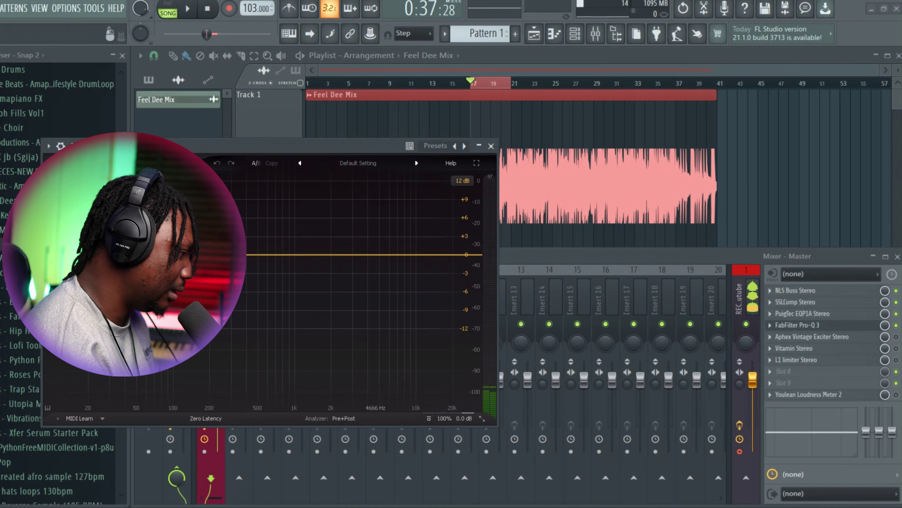
key("space")
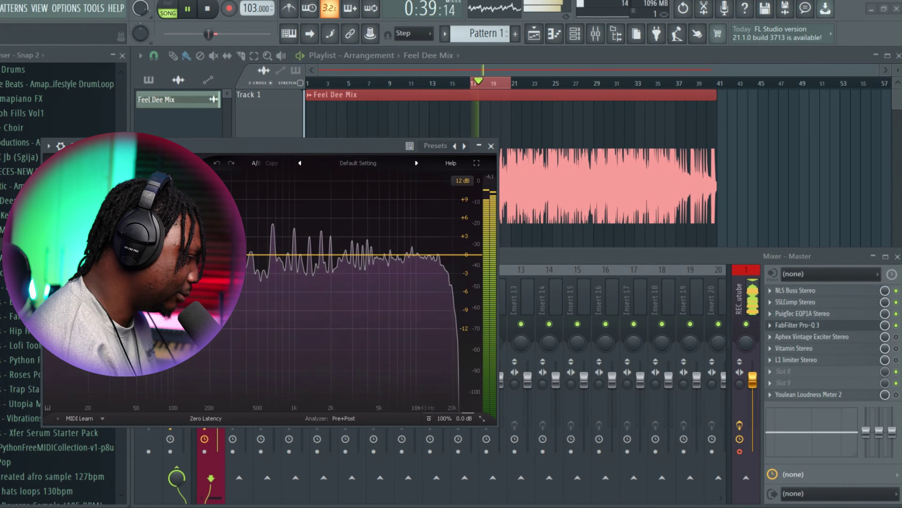
double_click(411, 261)
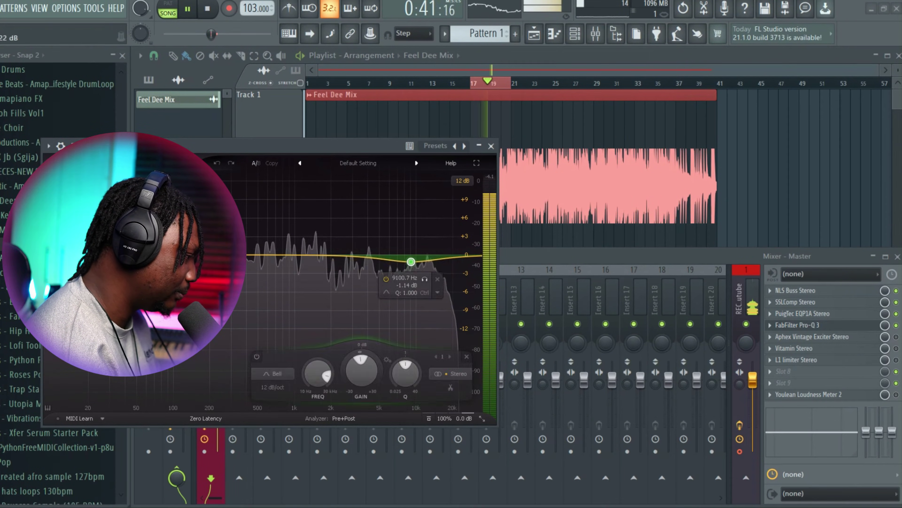
left_click_drag(411, 262, 413, 256)
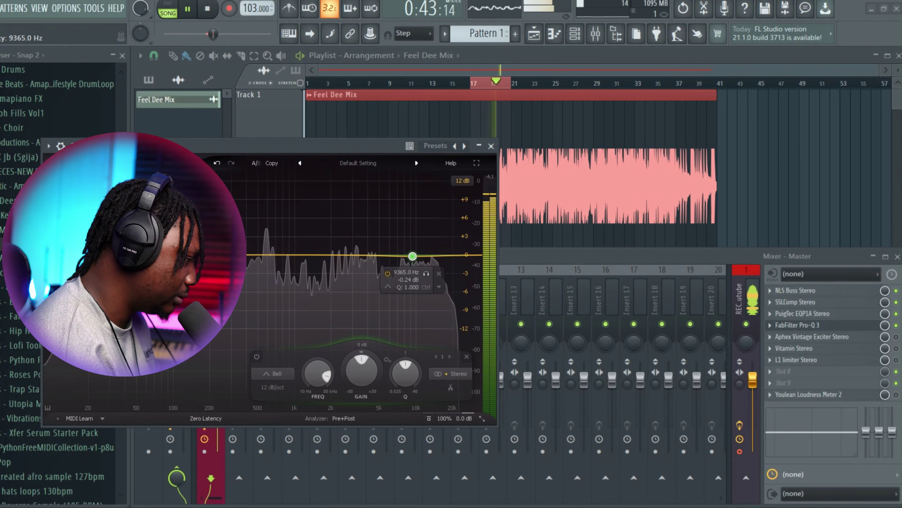
key("space")
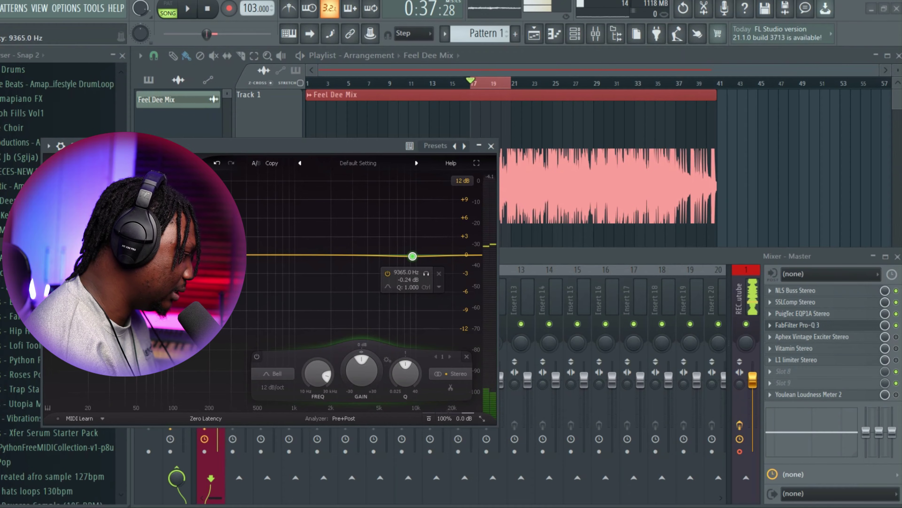
Make the 9365 Hz band dynamic with a range of about -1.5 dB and set its Q to about 1.87.
left_click(439, 287)
left_click(461, 326)
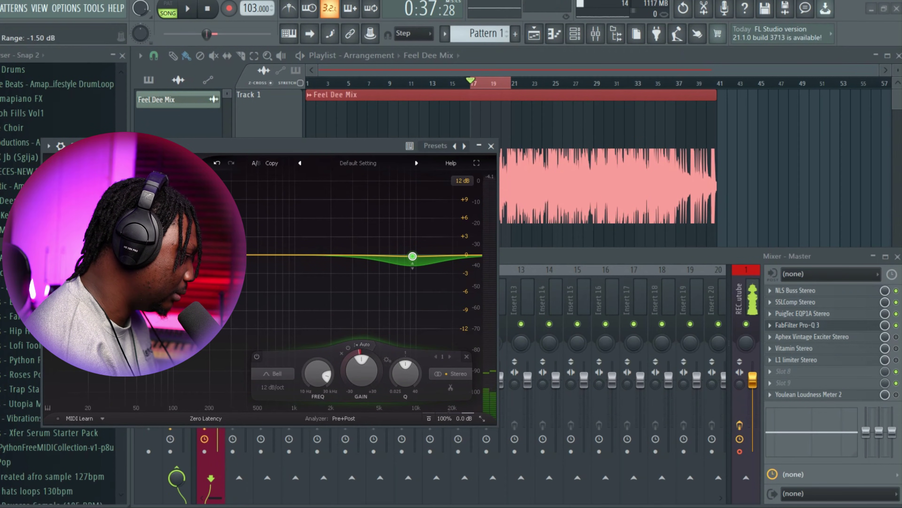
left_click_drag(347, 369, 346, 372)
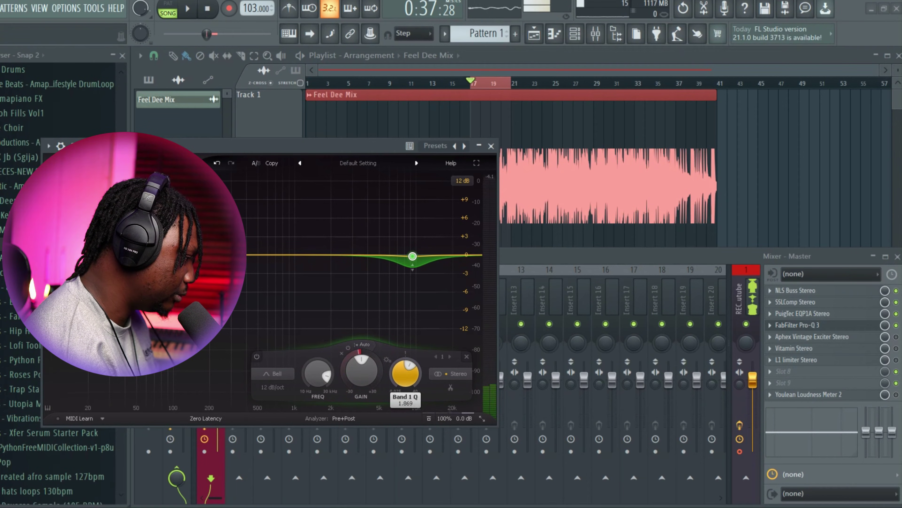
Audition the dynamic band during playback, settle its dynamic range at -2.28 dB, and close the equalizer.
key("space")
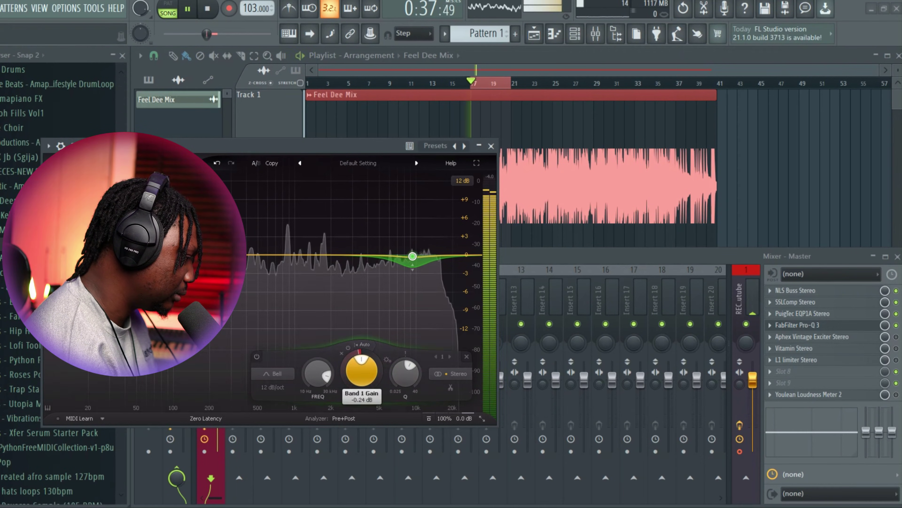
scroll(361, 370, "down", 2)
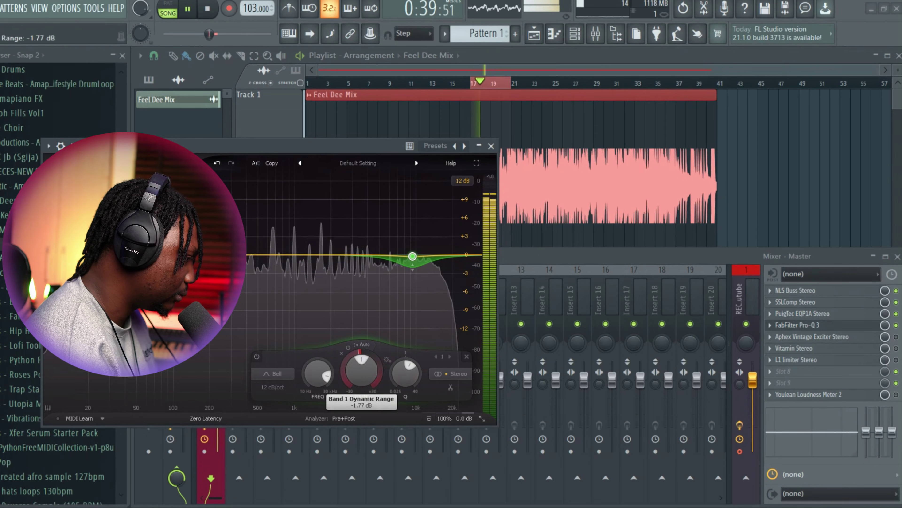
left_click_drag(360, 352, 360, 358)
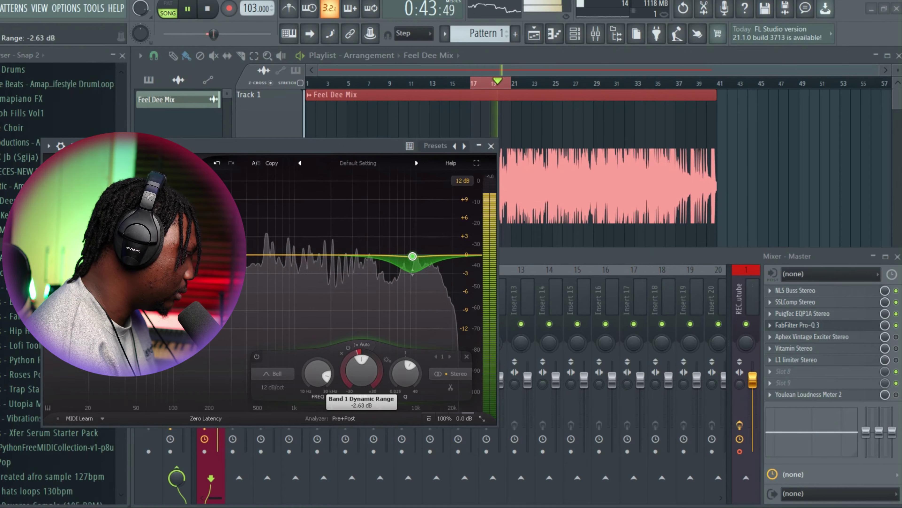
scroll(361, 369, "up", 2)
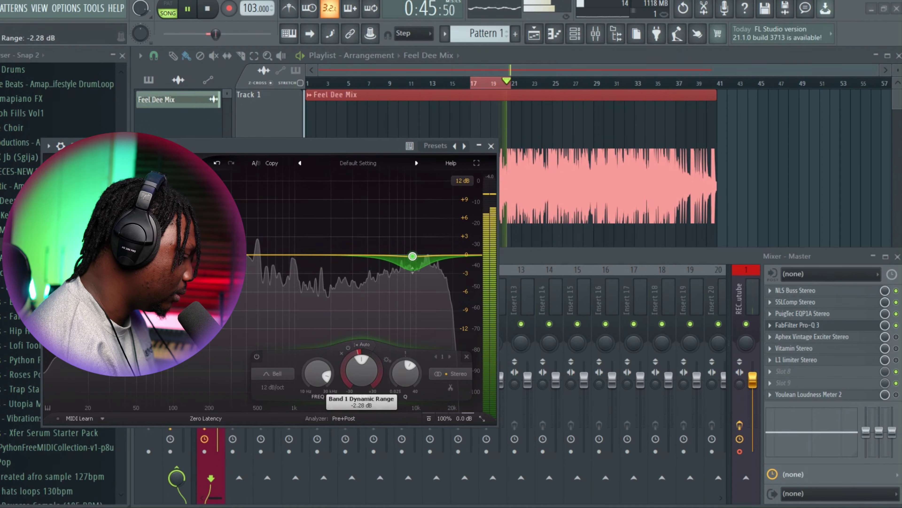
left_click(491, 145)
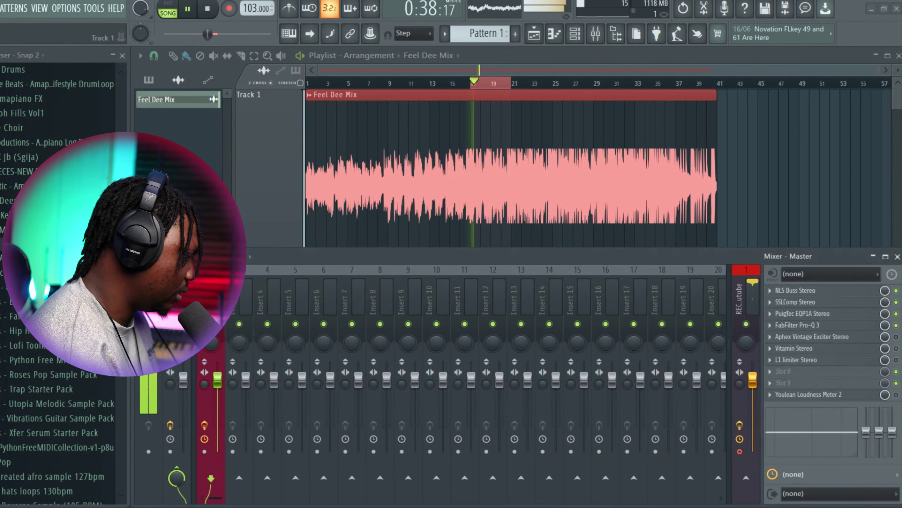
key("space")
Enable Aphex Vintage Exciter Stereo on the Master track and open it in front of the mixer.
left_click(896, 336)
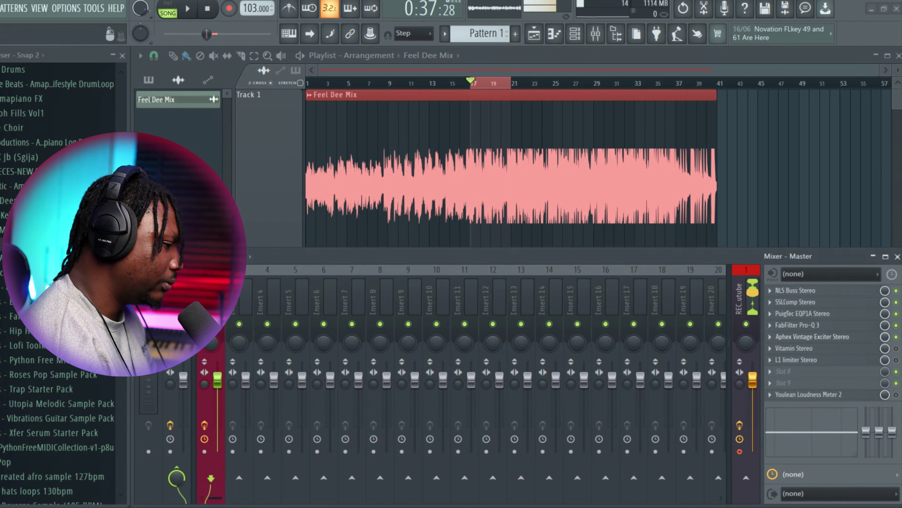
left_click(812, 336)
left_click_drag(373, 93, 471, 219)
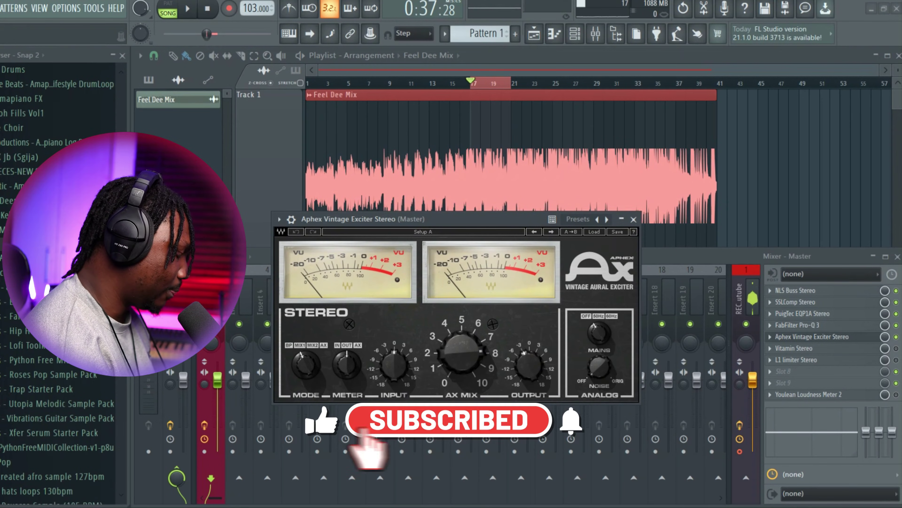
Adjust the exciter's AX Mix amount, audition the result on the loop, and close the exciter.
mouse_move(462, 352)
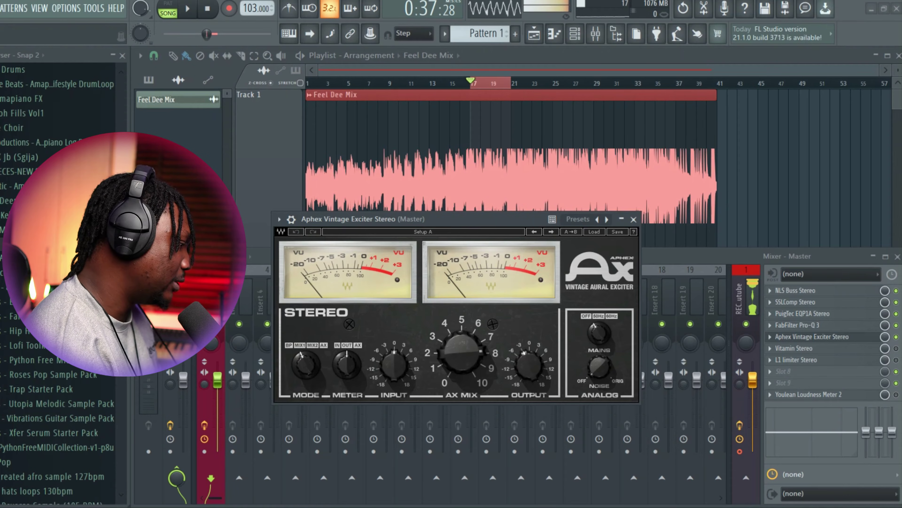
left_click_drag(462, 352, 462, 386)
key("space")
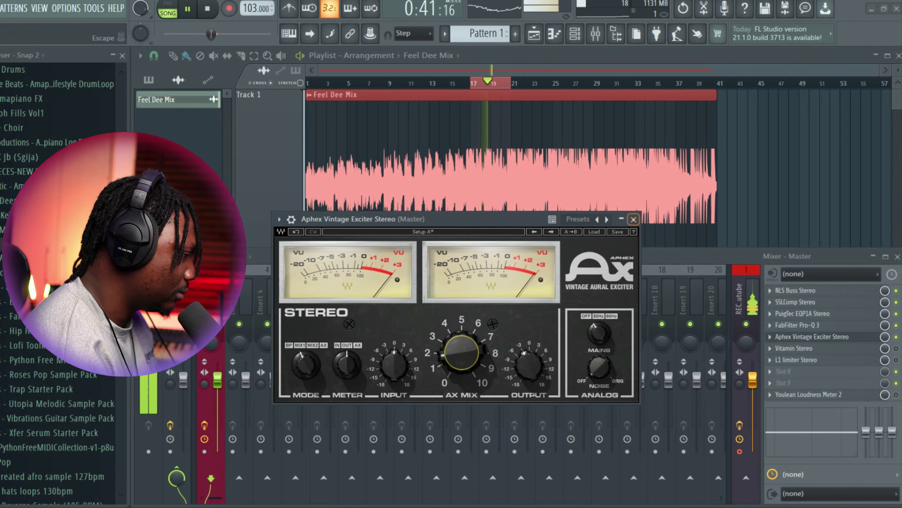
key("Escape")
key("space")
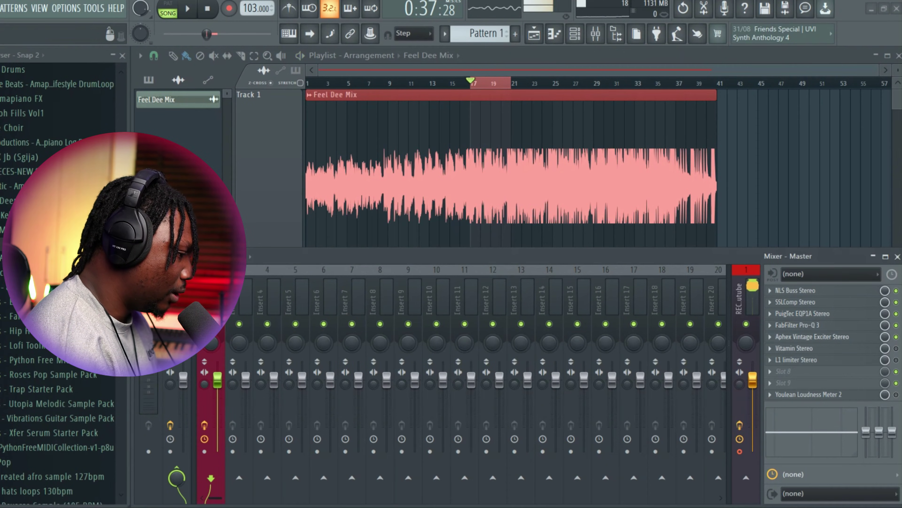
Enable and open Vitamin Stereo on the Master track, moving its window clear of the webcam area.
left_click(794, 348)
left_click(895, 348)
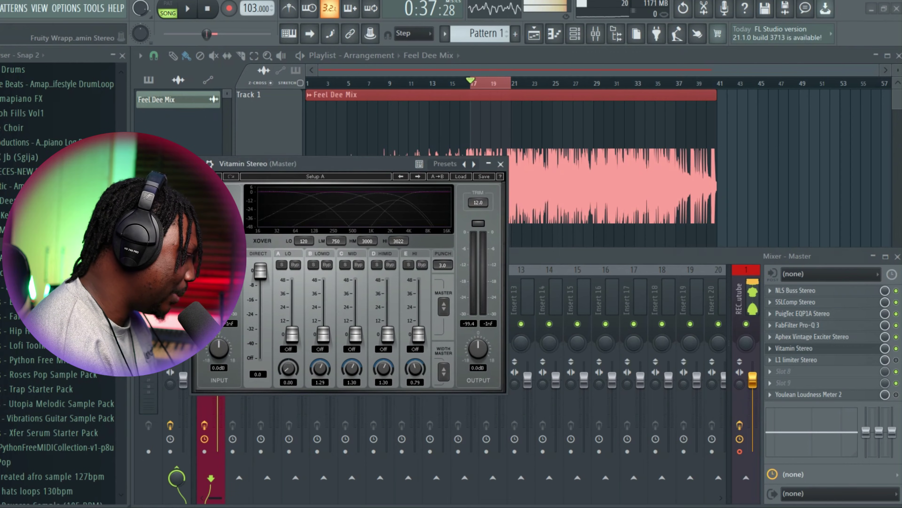
left_click_drag(355, 164, 406, 167)
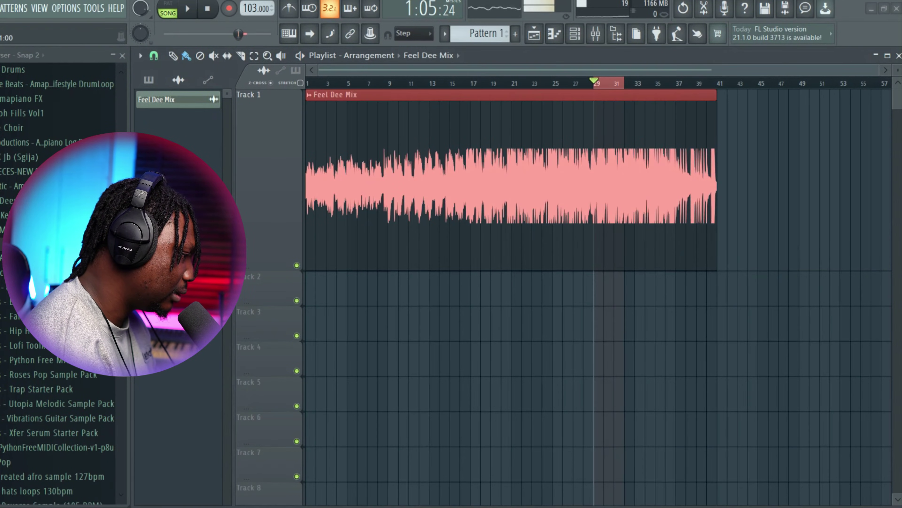
Extend the playlist loop selection to span bars 29 to 33, start playback, and bring back the mixer.
left_click_drag(624, 83, 635, 84)
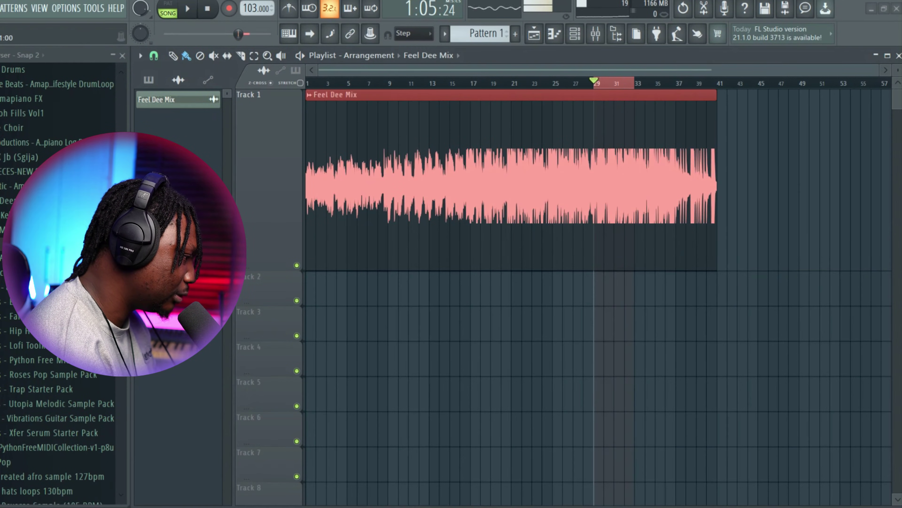
key("space")
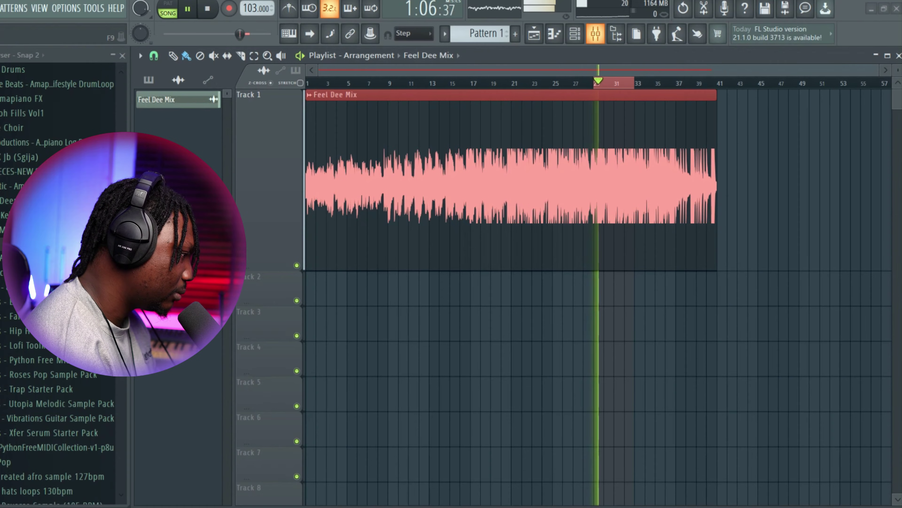
key("F9")
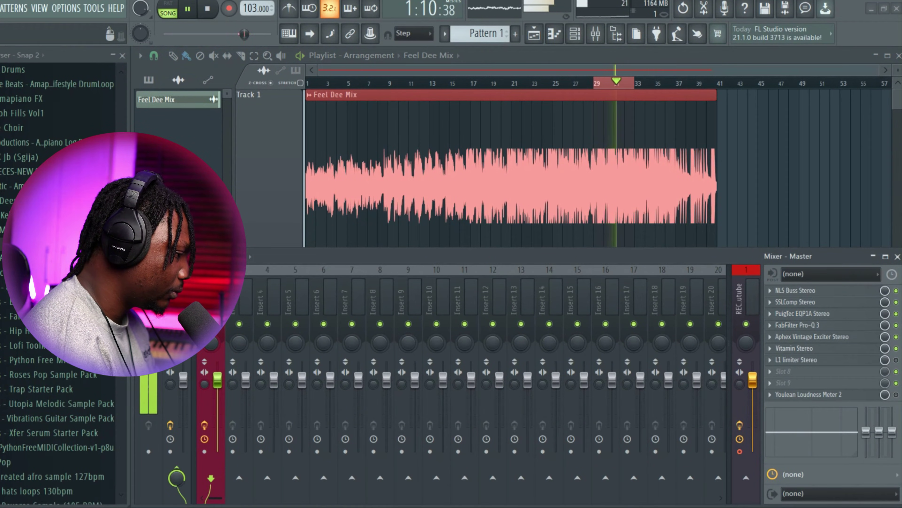
Reopen Vitamin Stereo on the Master track, move its window toward the centre, and replay the loop through it.
left_click(794, 348)
left_click_drag(400, 167, 455, 179)
key("space")
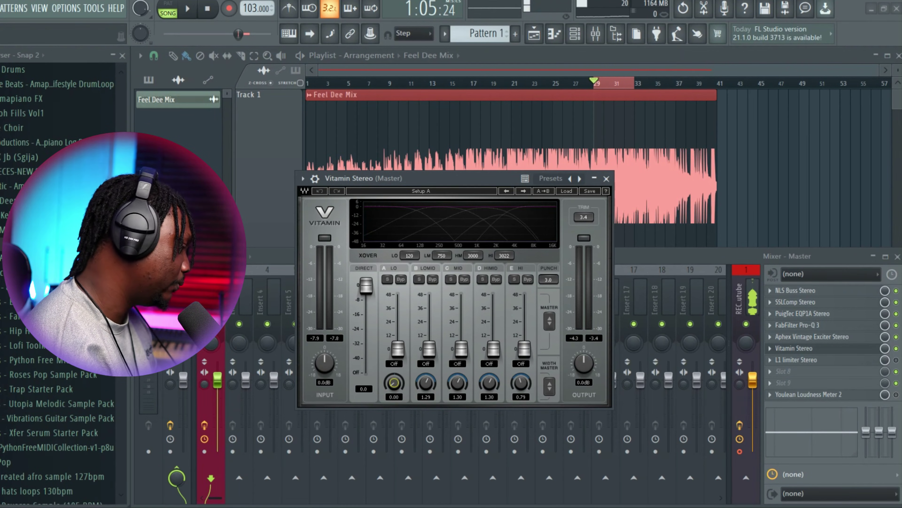
key("space")
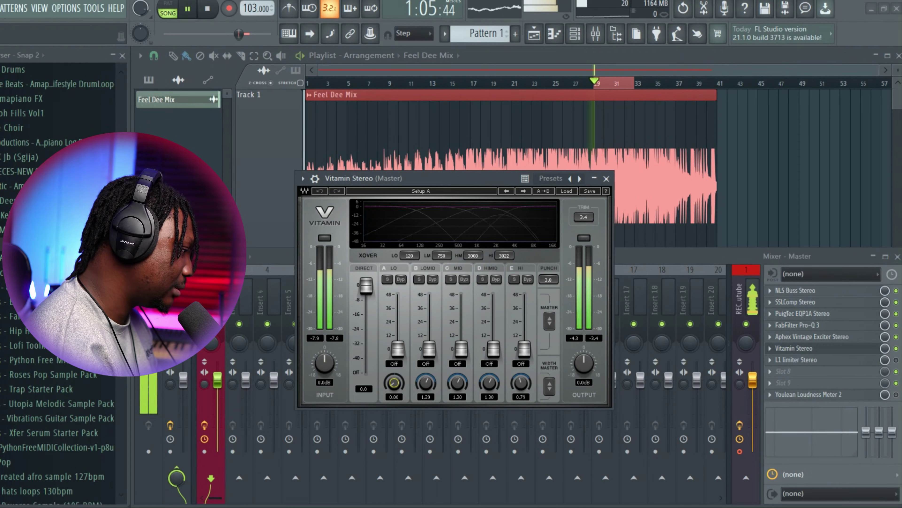
Solo Vitamin's LO band, audition it at full level, and settle its level at 10.4.
left_click(388, 279)
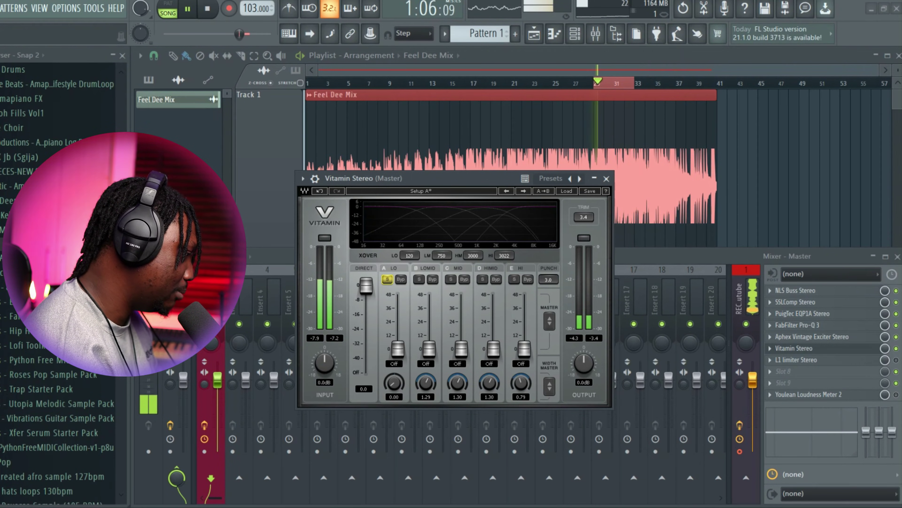
left_click_drag(398, 349, 397, 294)
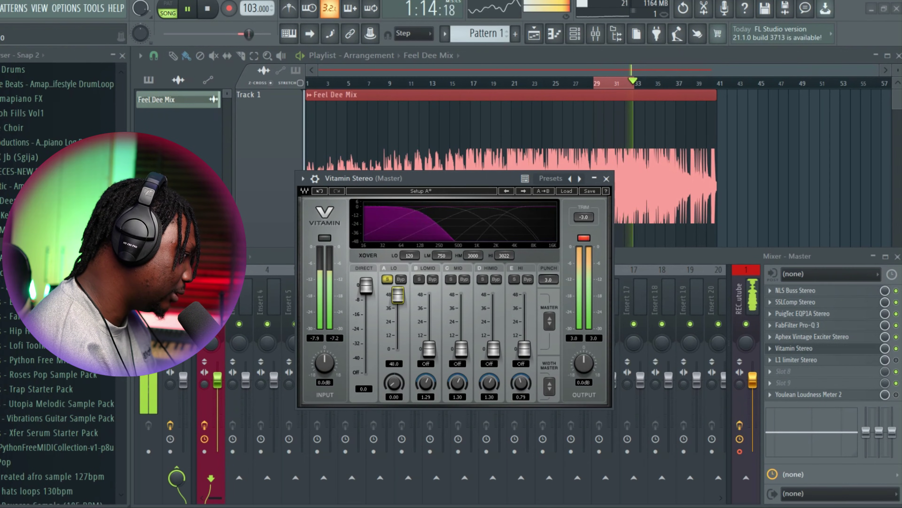
left_click_drag(397, 294, 398, 336)
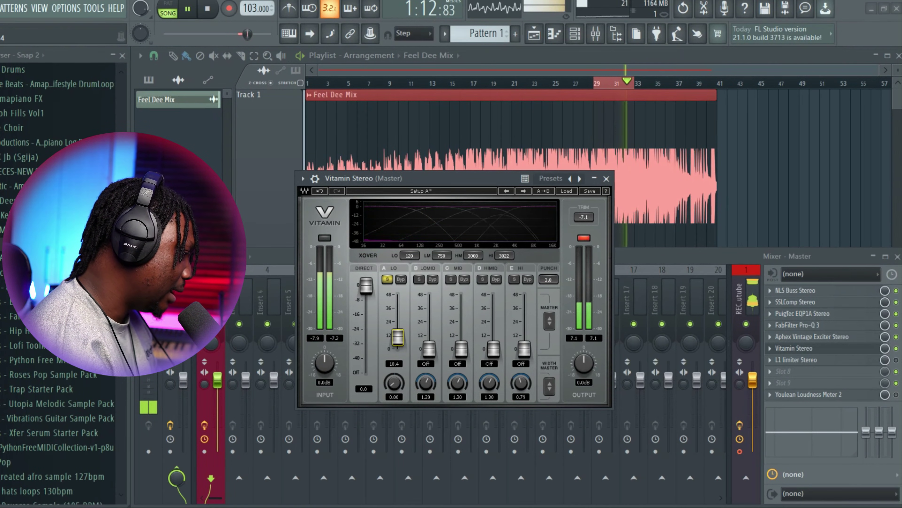
Move the solo to the LOMID band and set its level to 5.0, silencing the Direct signal briefly before restoring it to 0.0.
left_click(419, 279)
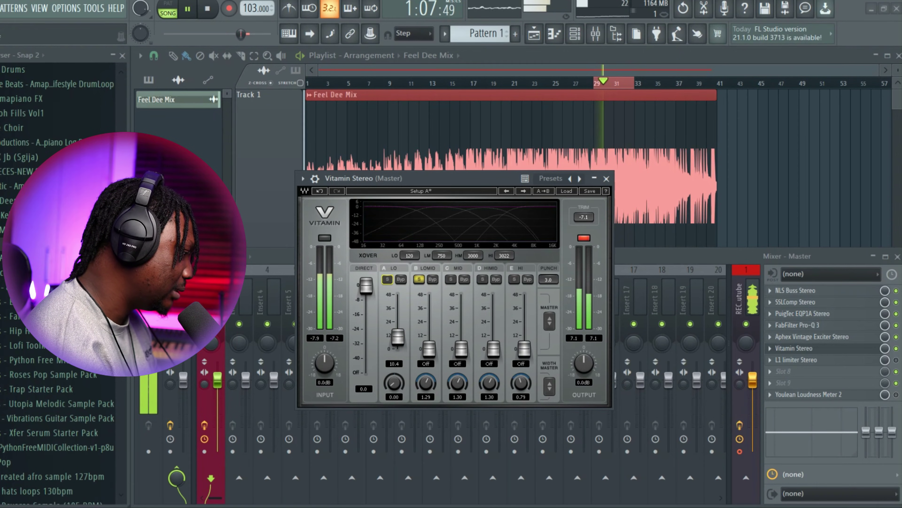
left_click(387, 279)
left_click_drag(429, 349, 429, 347)
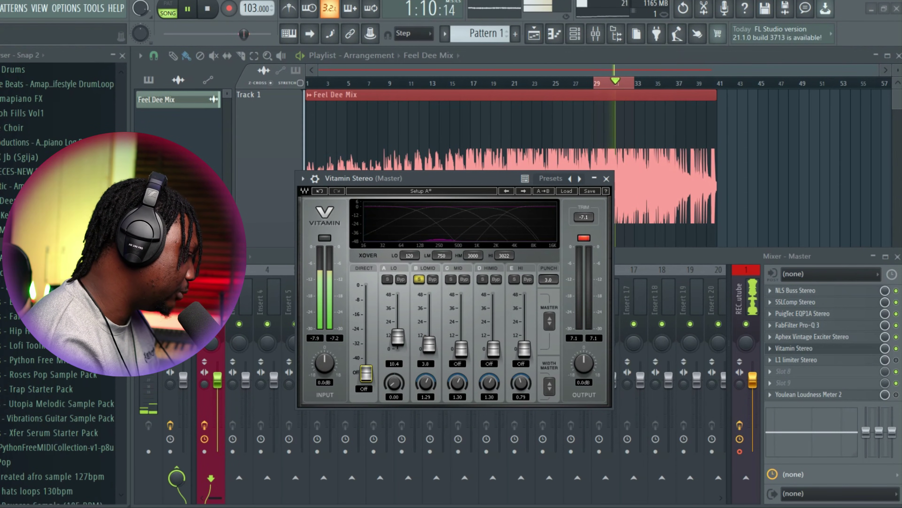
mouse_move(429, 344)
left_mouse_down()
mouse_move(429, 299)
mouse_move(429, 343)
left_mouse_up()
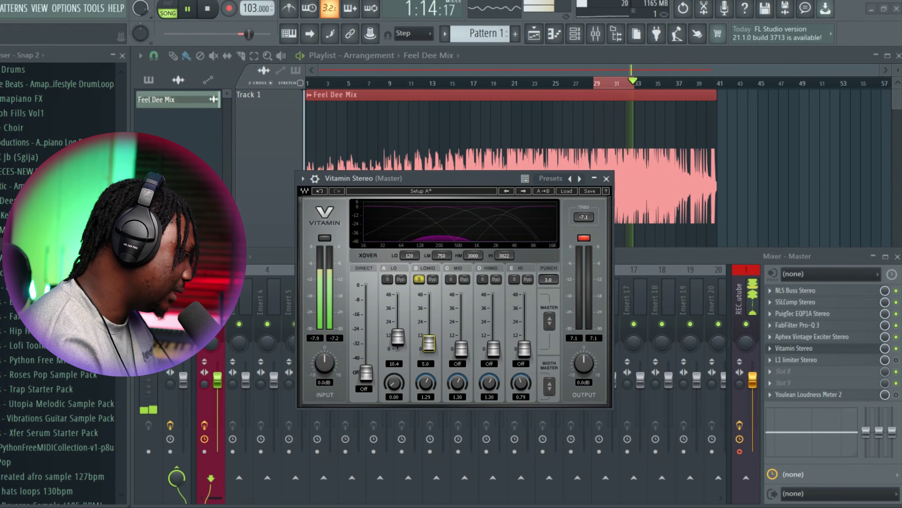
left_click_drag(366, 373, 366, 285)
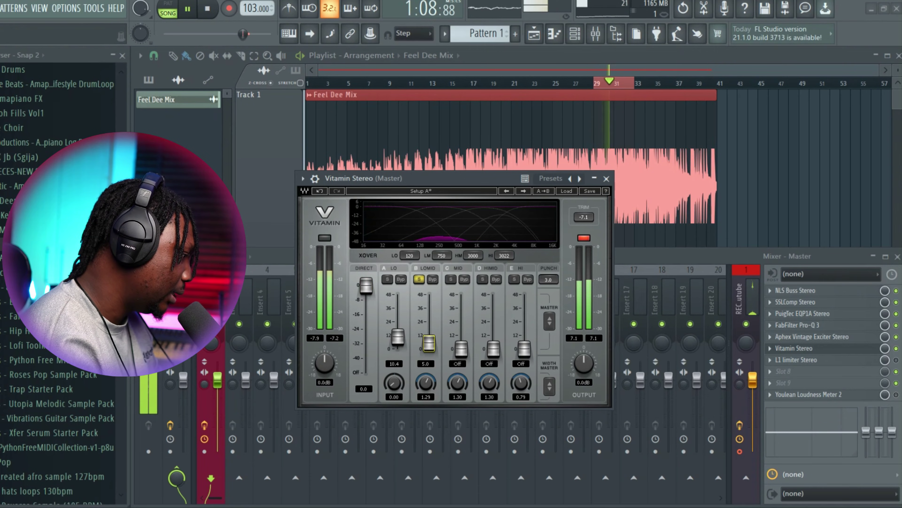
Move the solo from the LOMID band to the MID band and set its level to 5.1.
left_click(450, 279)
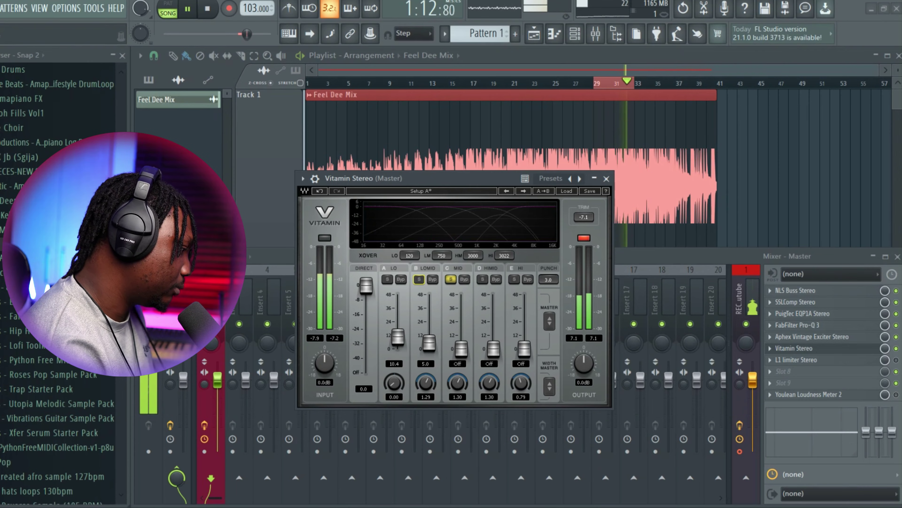
left_click(419, 279)
left_click_drag(461, 348, 461, 342)
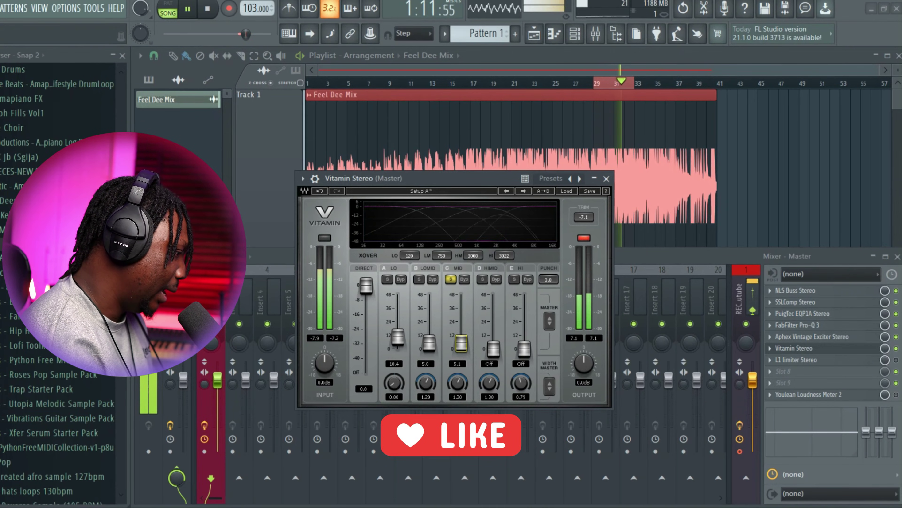
Move the solo from Vitamin's MID band to the HI band, set the HI crossover to 10000 Hz, and release the solo.
left_click(513, 279)
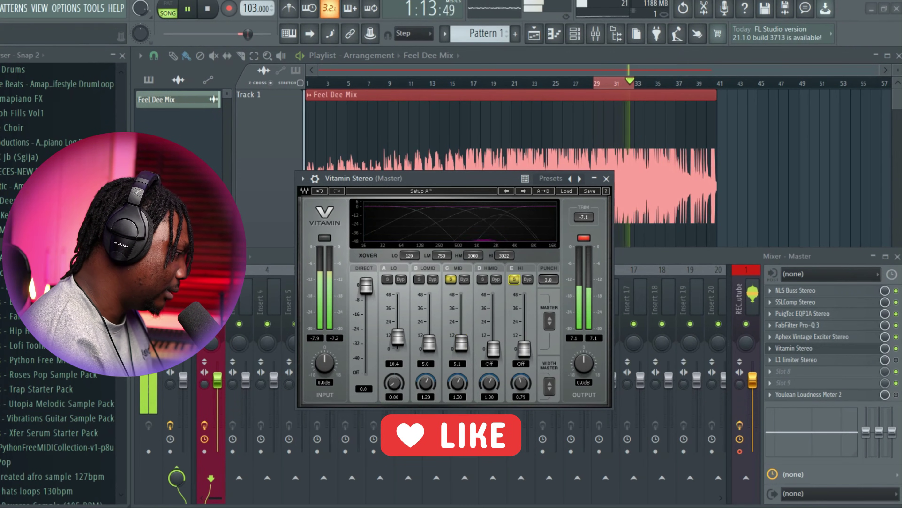
left_click(450, 279)
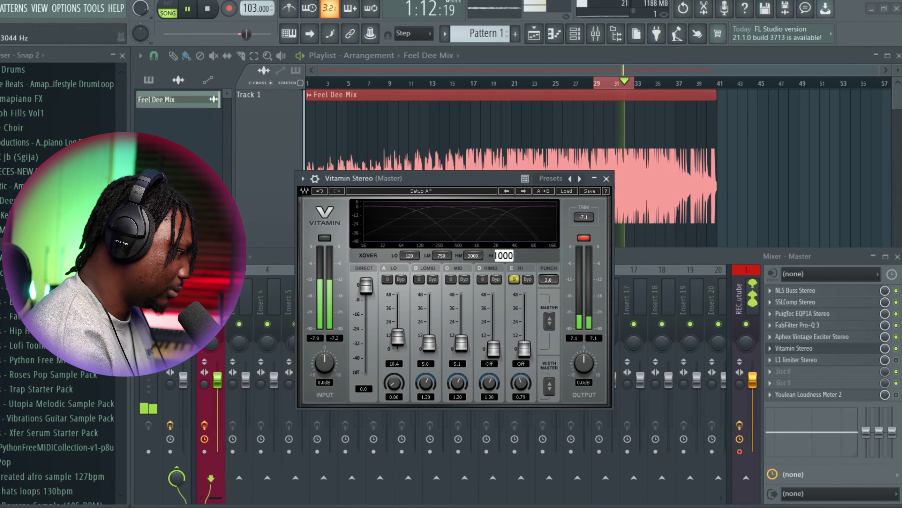
key("Return")
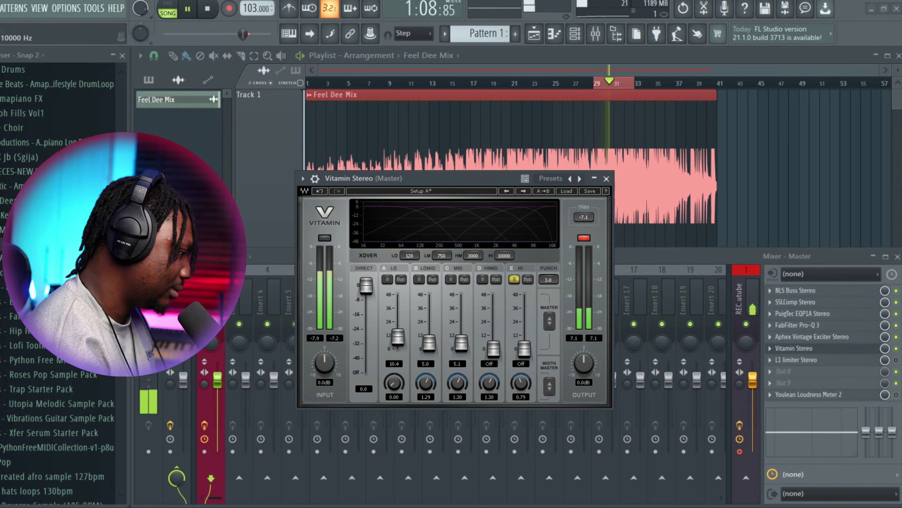
left_click(513, 279)
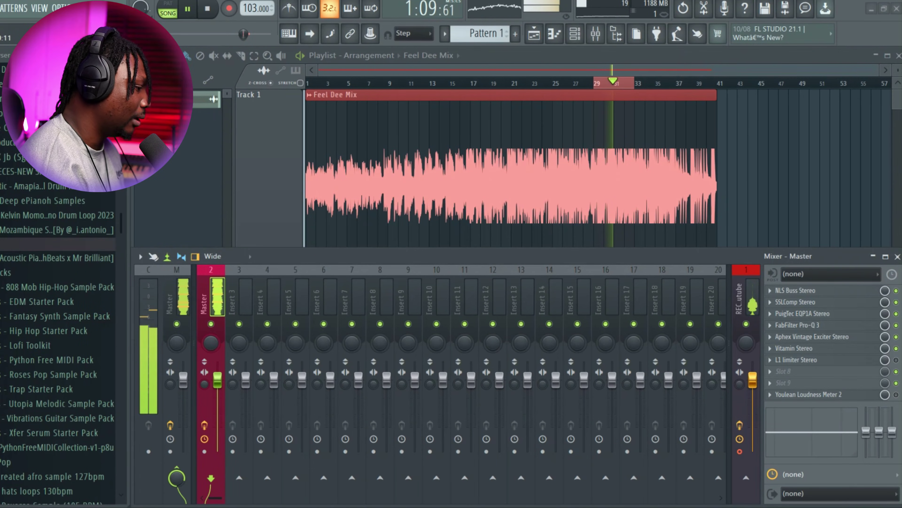
Show Youlean Loudness Meter 2, then enable and open L1 limiter Stereo on the Master track, shifting its window slightly.
left_click(808, 394)
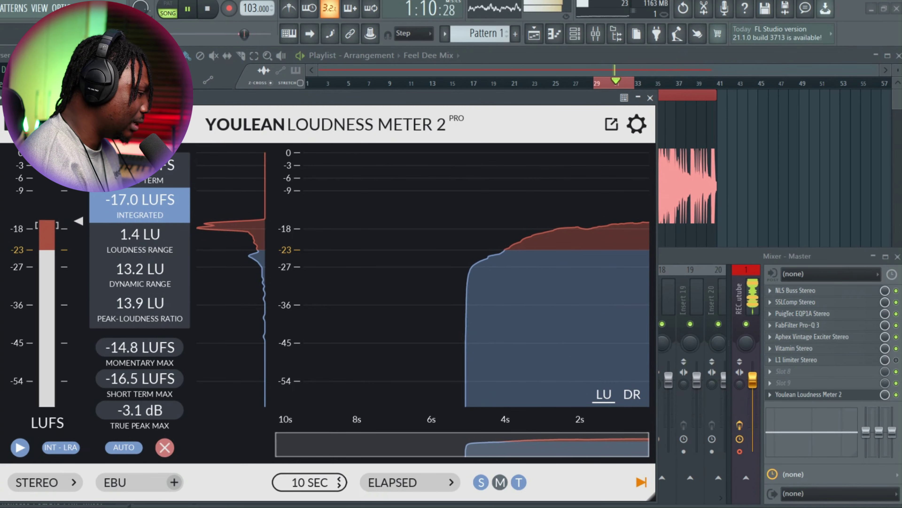
left_click(896, 360)
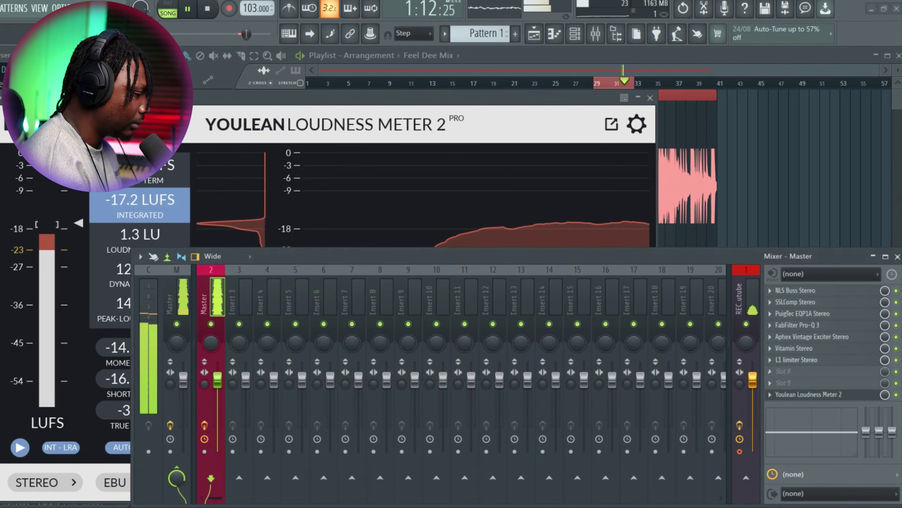
left_click(796, 360)
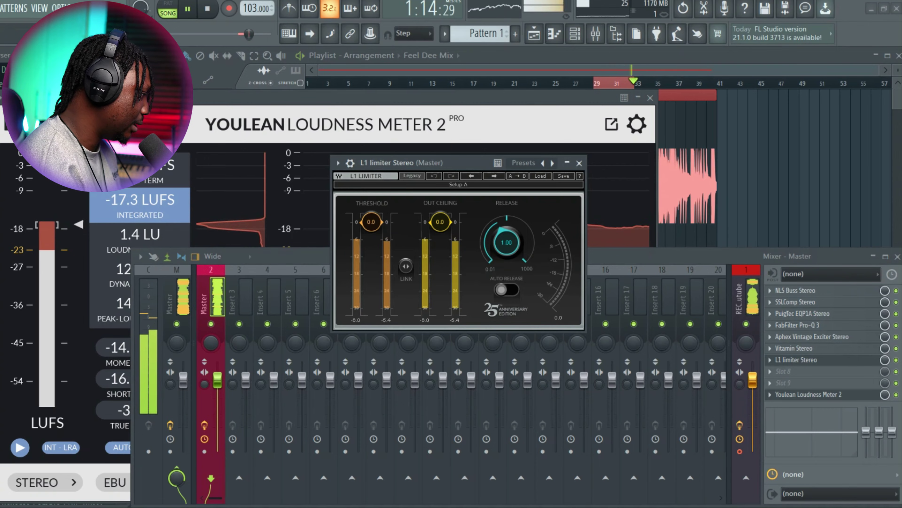
left_click_drag(469, 162, 488, 168)
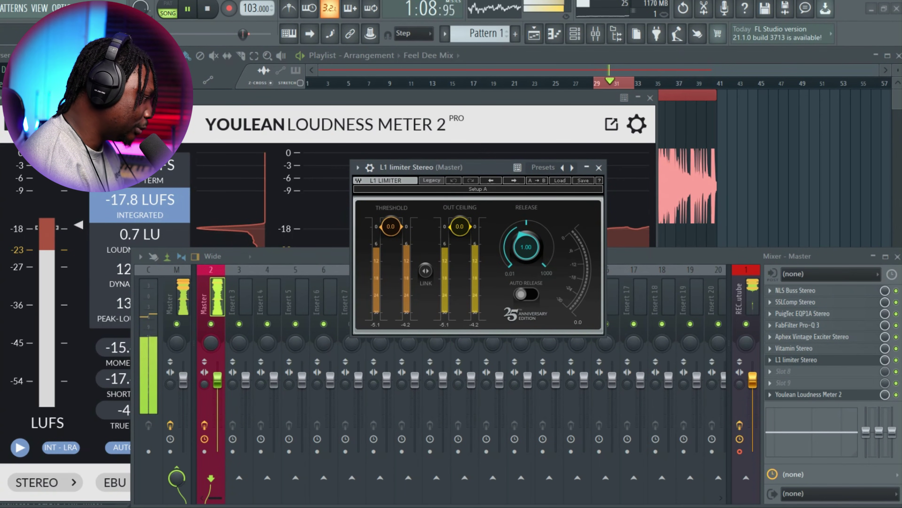
Lower the L1 limiter's threshold to -7.5 while the loop plays, then stop playback and close the limiter window.
left_click_drag(391, 226, 391, 255)
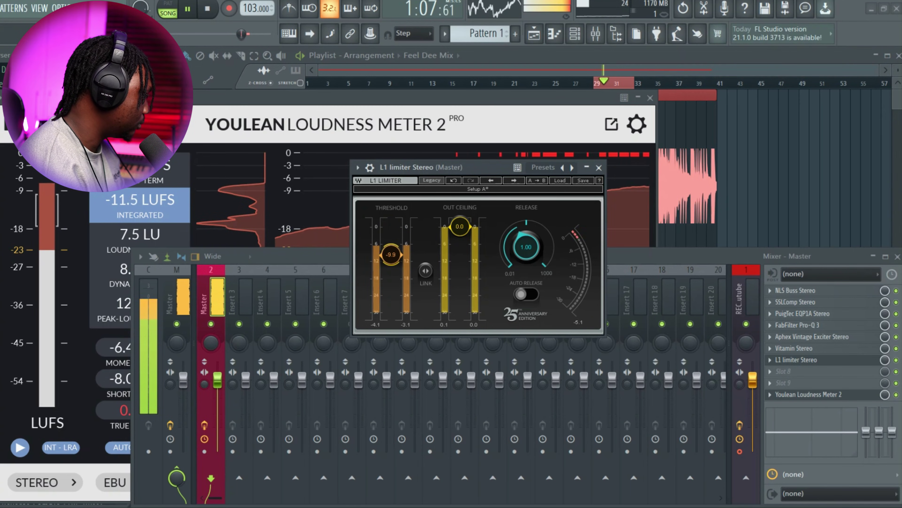
left_click_drag(391, 255, 391, 256)
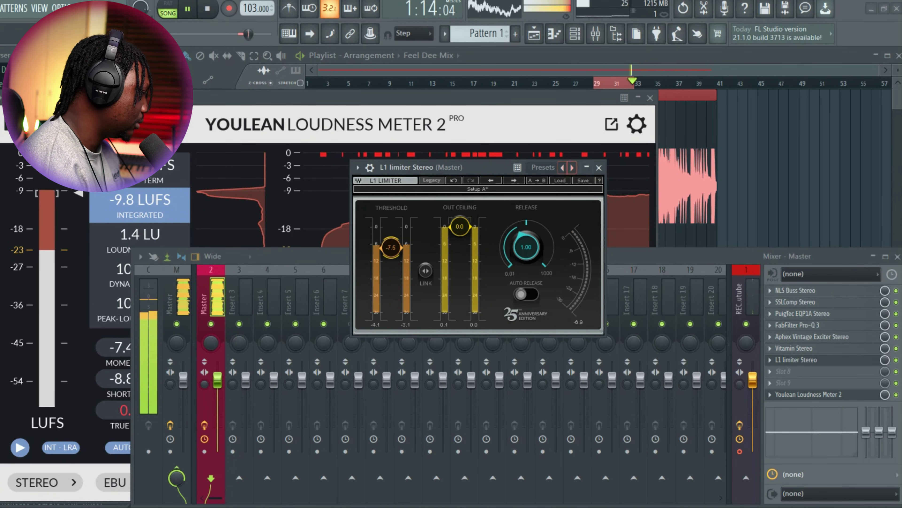
key("space")
left_click(598, 167)
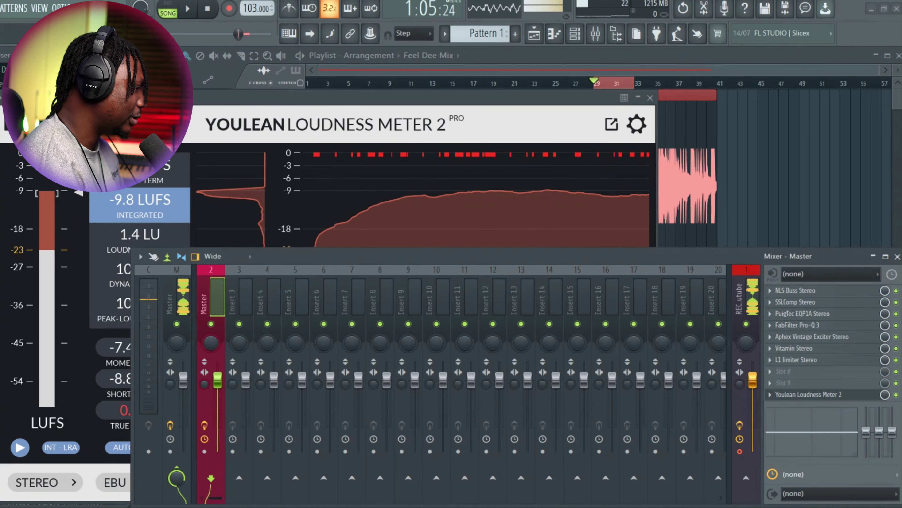
Close the loudness meter, clear the playlist's loop selection, and bring back the mixer.
key("Escape")
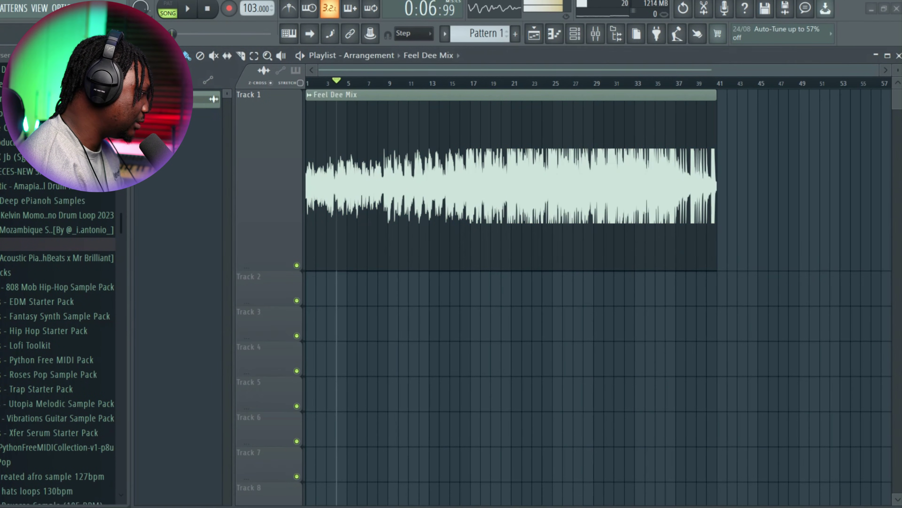
key("space")
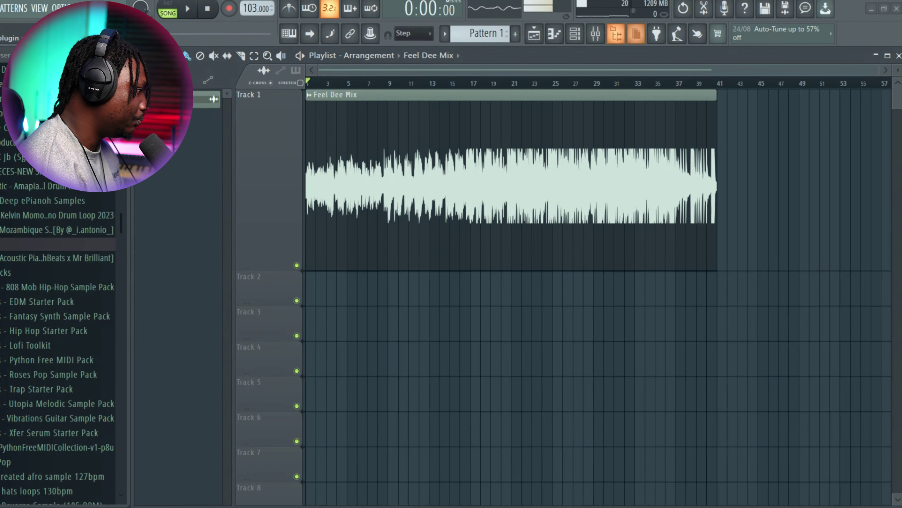
key("F9")
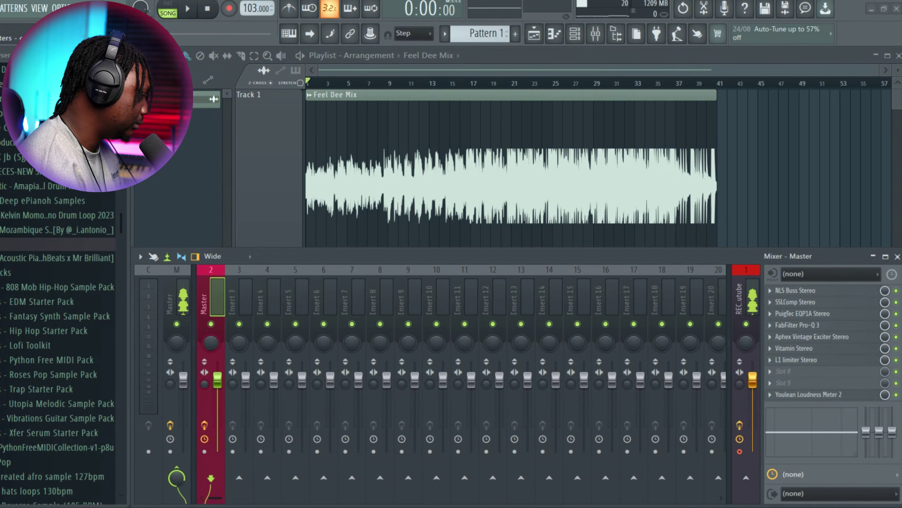
Bypass the effects on the Master track and loop bars 25 to 29 of Feel Dee Mix to hear it unprocessed.
left_click(204, 425)
key("space")
key("space")
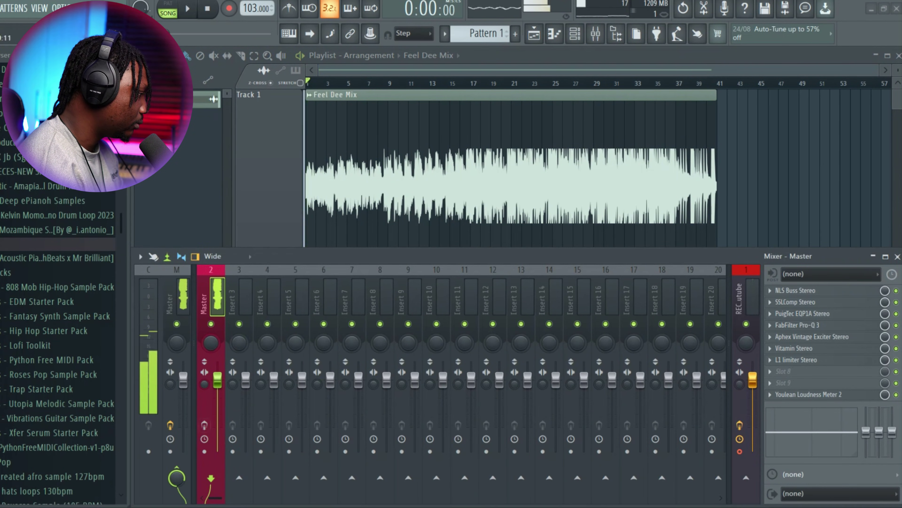
key("F9")
left_click_drag(552, 83, 593, 83)
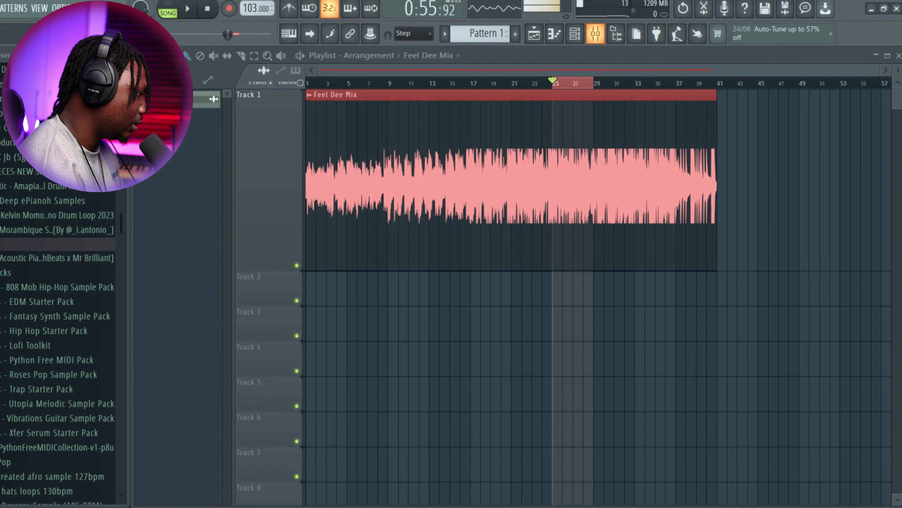
key("F9")
key("space")
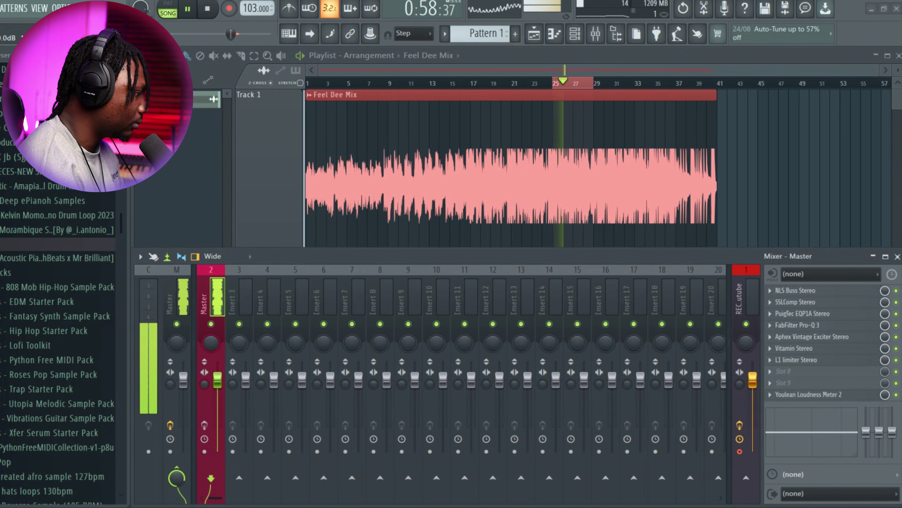
Re-enable the Master track's effects, replay the same loop for comparison, and reopen L1 limiter Stereo.
key("space")
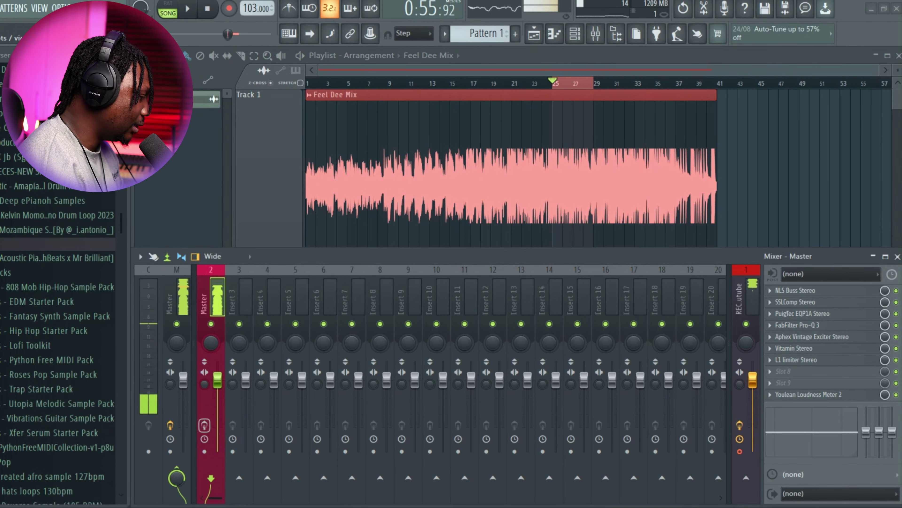
key("space")
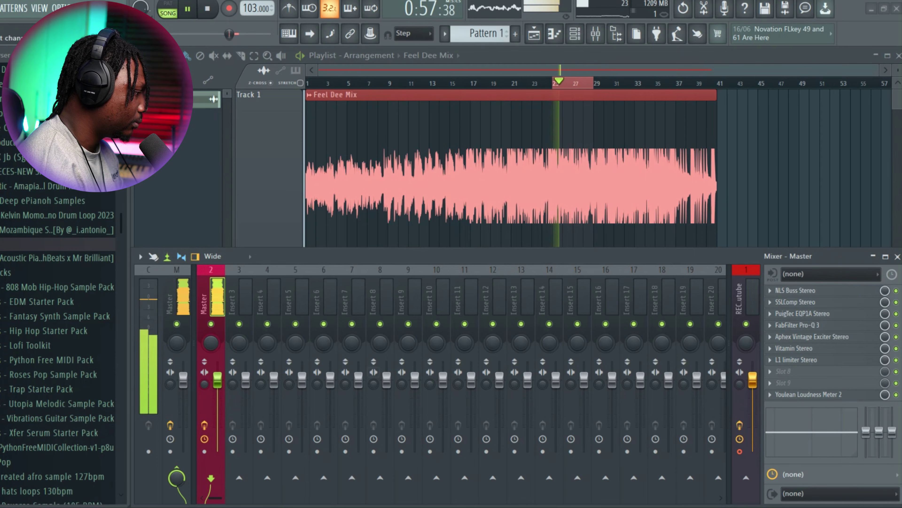
key("space")
left_click(796, 360)
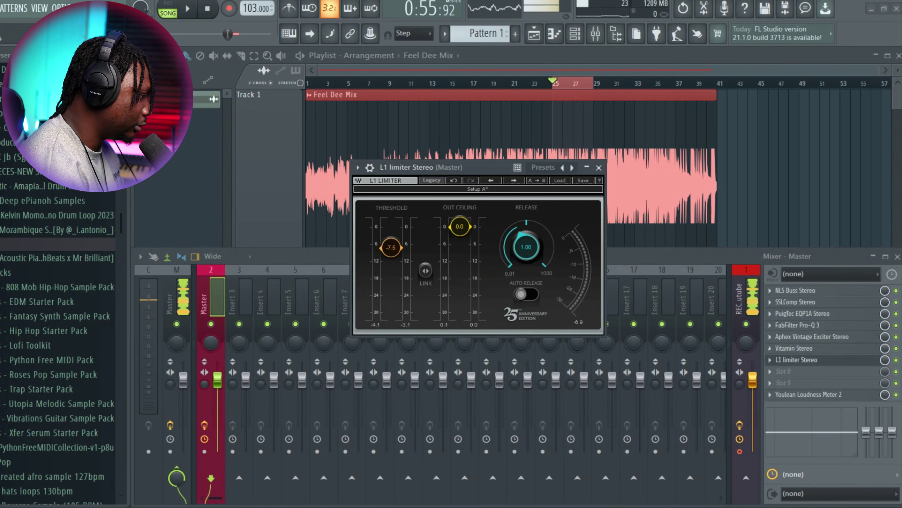